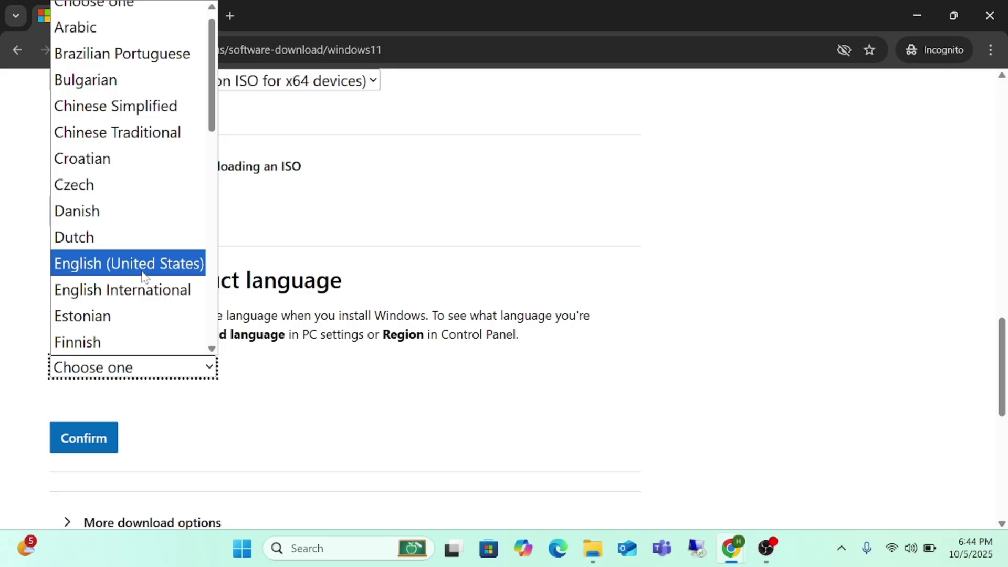
- Choose English (United States) as the product language and save the 64-bit Windows 11 ISO to the Downloads folder
{"action": "left_click", "coordinate": [114, 266]}
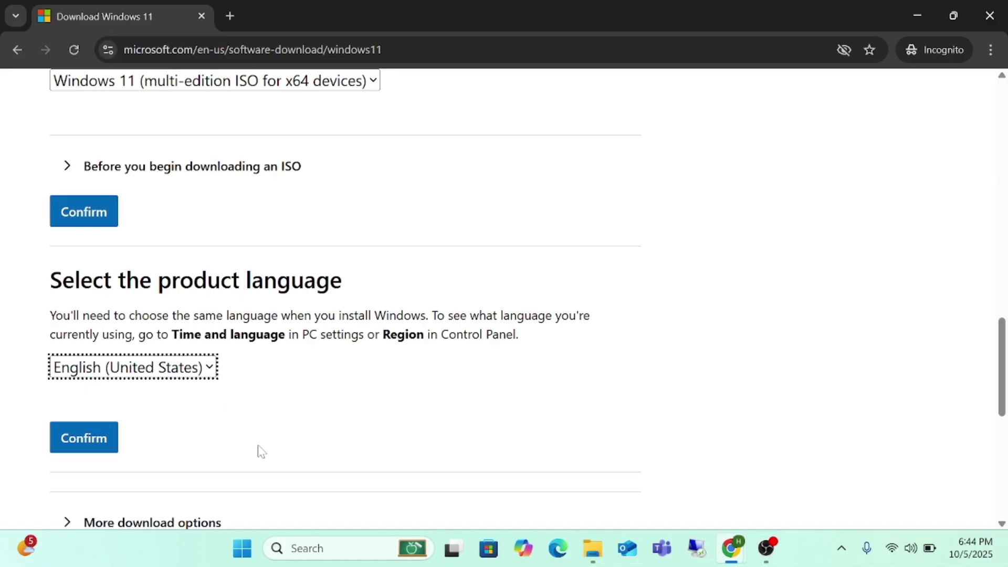
{"action": "left_click", "coordinate": [95, 445]}
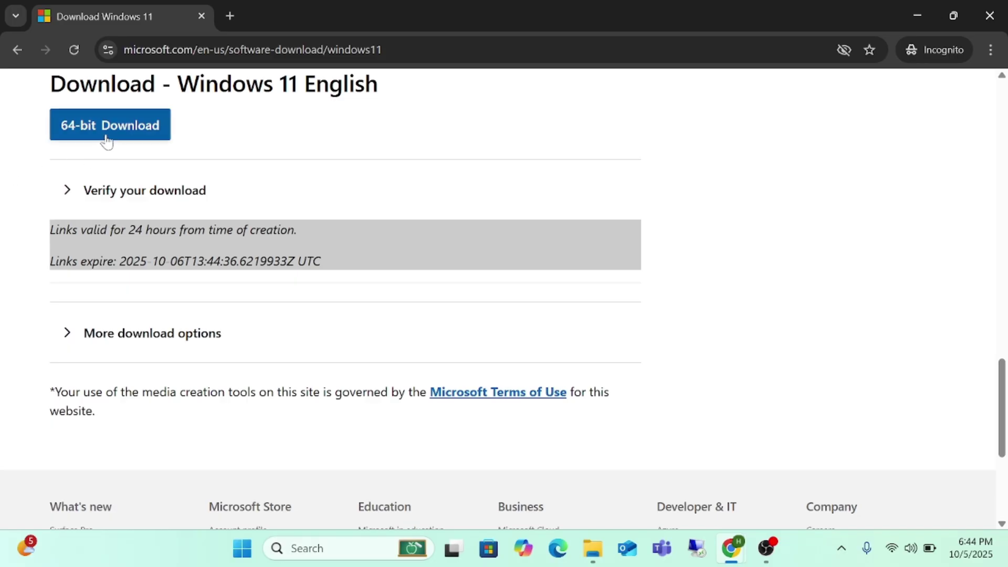
{"action": "left_click", "coordinate": [109, 135]}
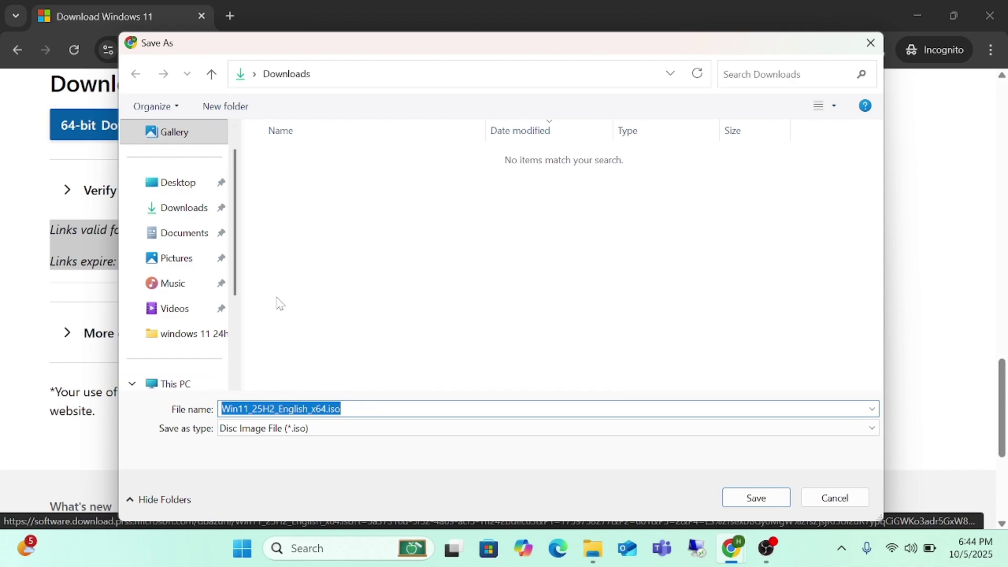
{"action": "left_click", "coordinate": [189, 212]}
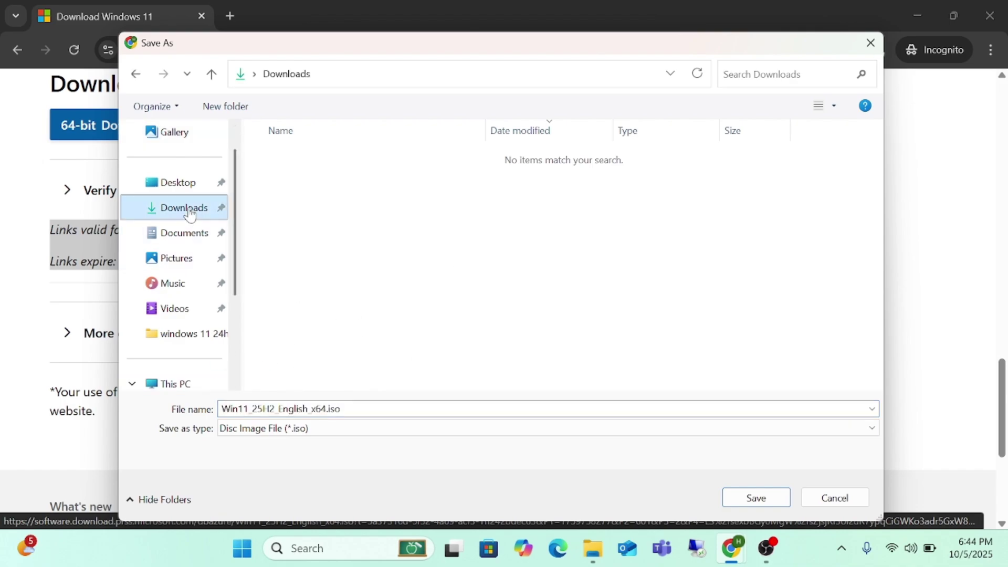
{"action": "left_click", "coordinate": [756, 498]}
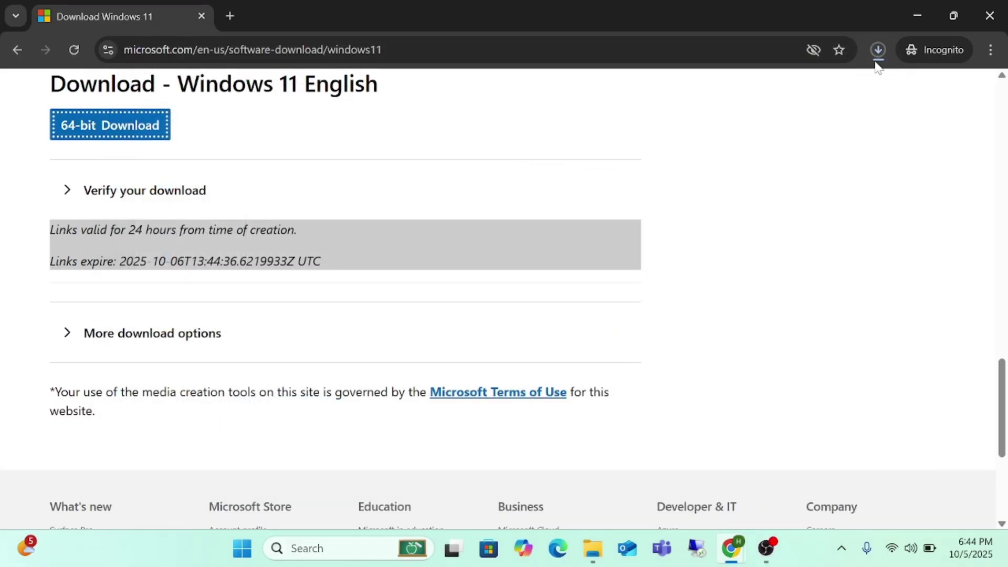
- Check the download progress of Win11_25H2_English_x64.iso, then put the private browser window away
{"action": "left_click", "coordinate": [879, 51]}
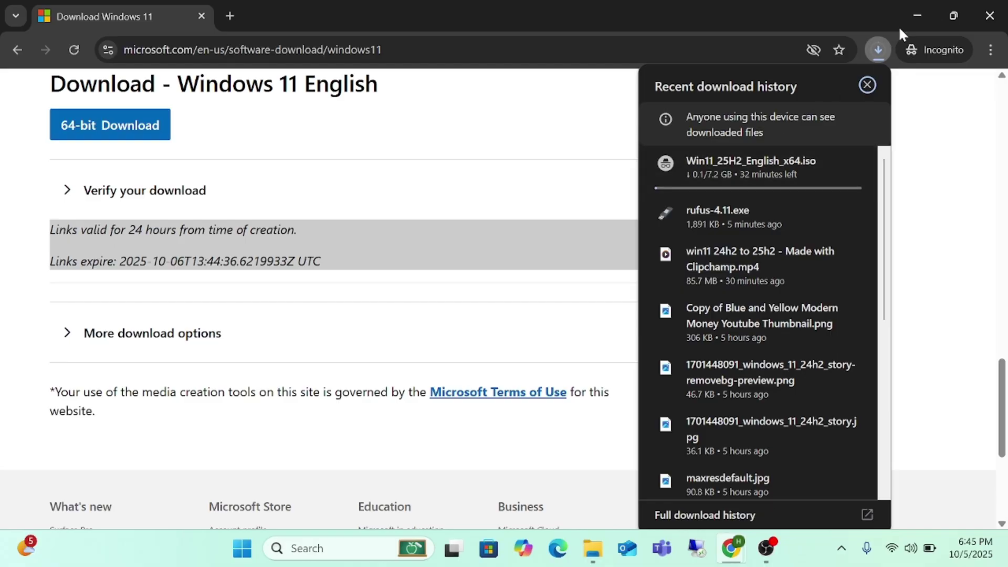
{"action": "left_click", "coordinate": [916, 14]}
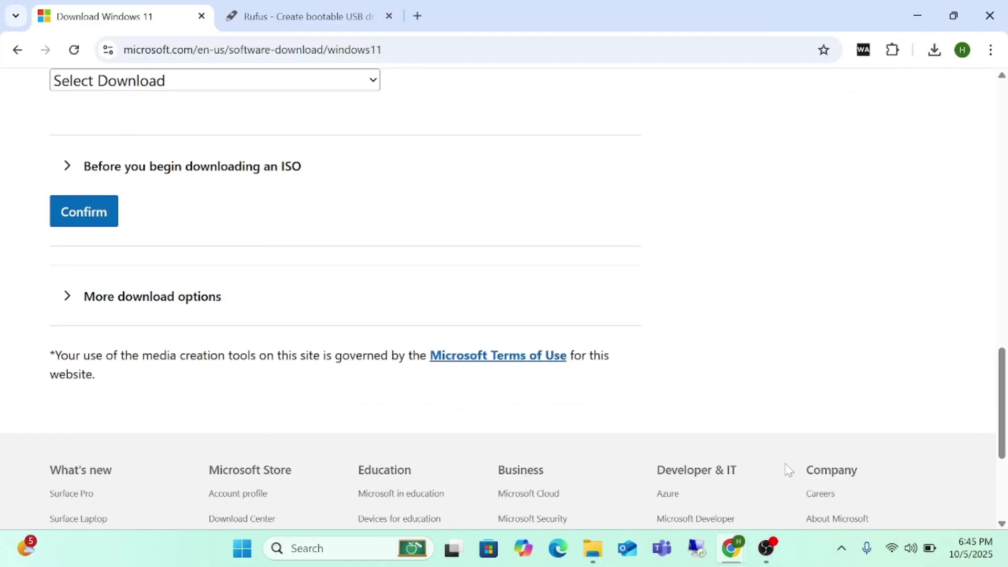
{"action": "left_click", "coordinate": [767, 548]}
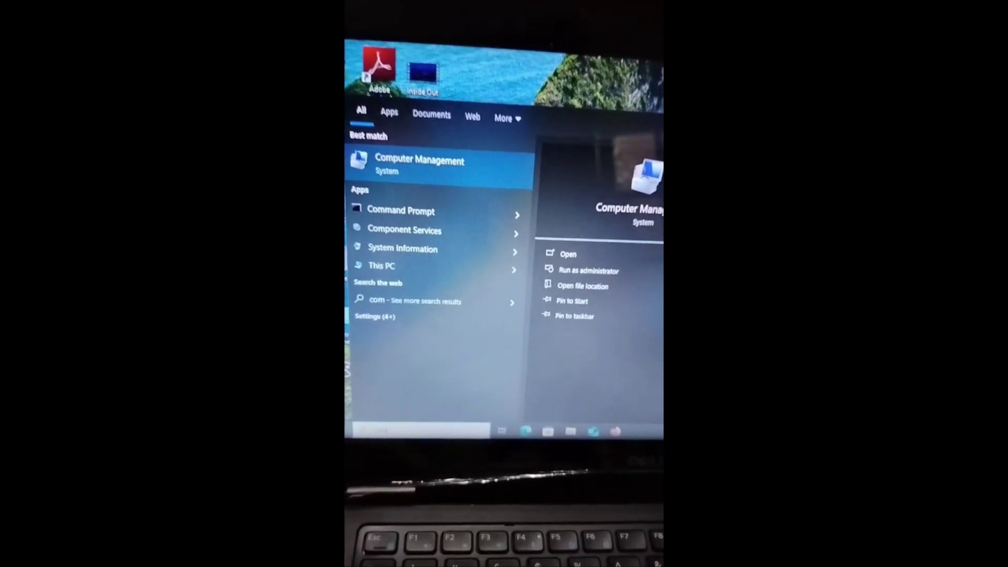
- On the target laptop, find and open Computer Management and display Disk Management
{"action": "key", "text": "Escape"}
{"action": "key", "text": "super"}
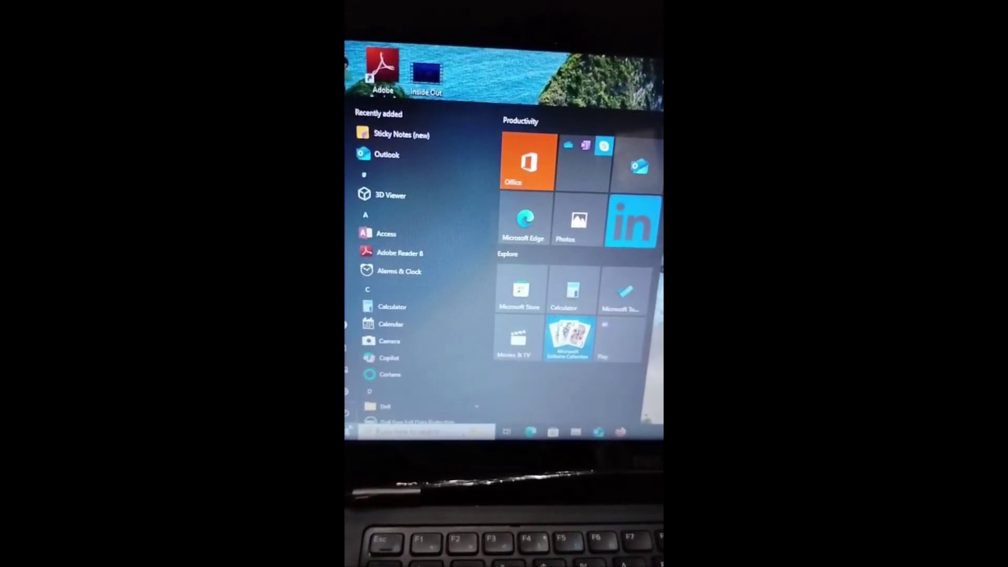
{"action": "type", "text": "c"}
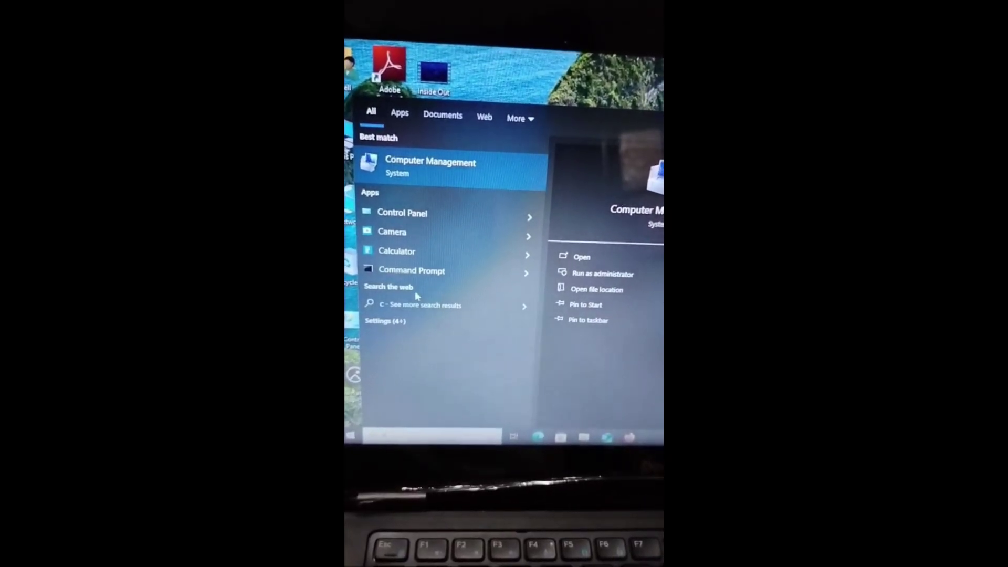
{"action": "left_click", "coordinate": [456, 181]}
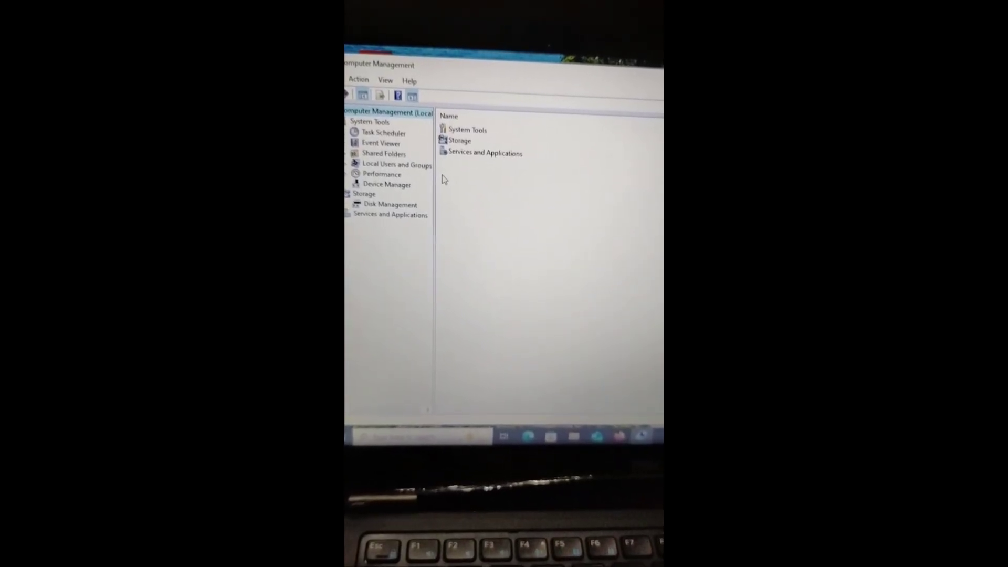
{"action": "left_click", "coordinate": [403, 211]}
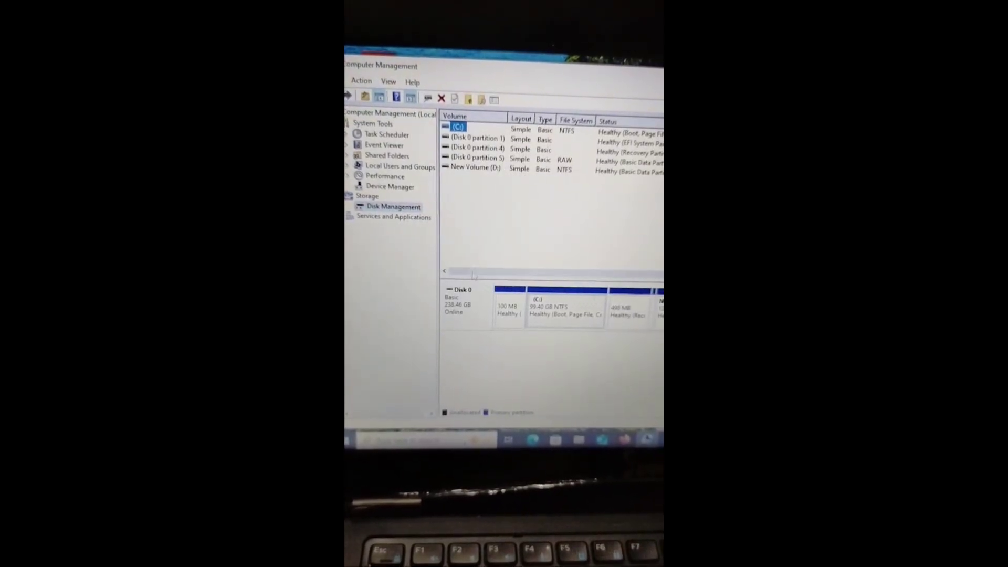
- Open the properties of Disk 0 and view its volume information
{"action": "left_click", "coordinate": [464, 294]}
{"action": "right_click", "coordinate": [465, 294]}
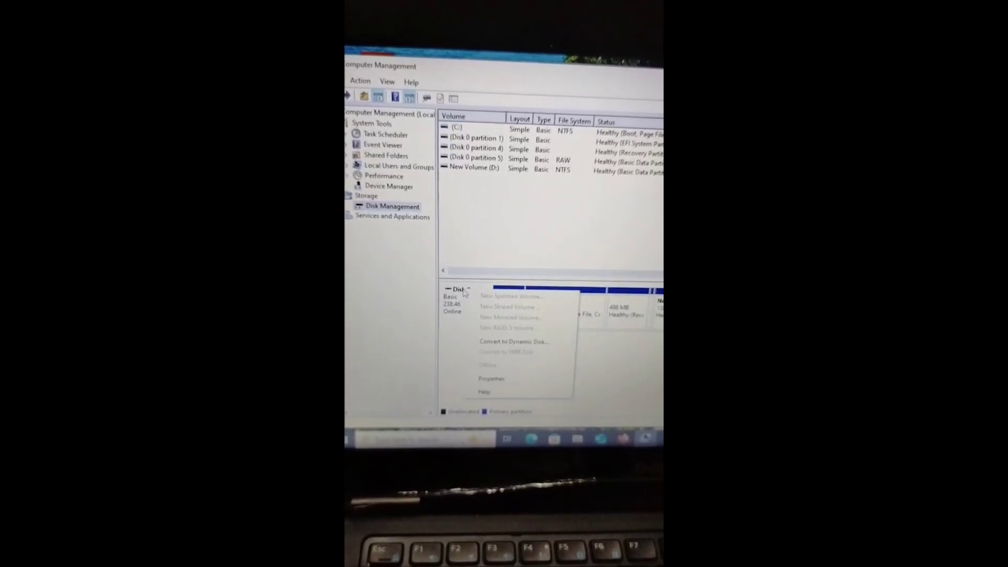
{"action": "left_click", "coordinate": [490, 379]}
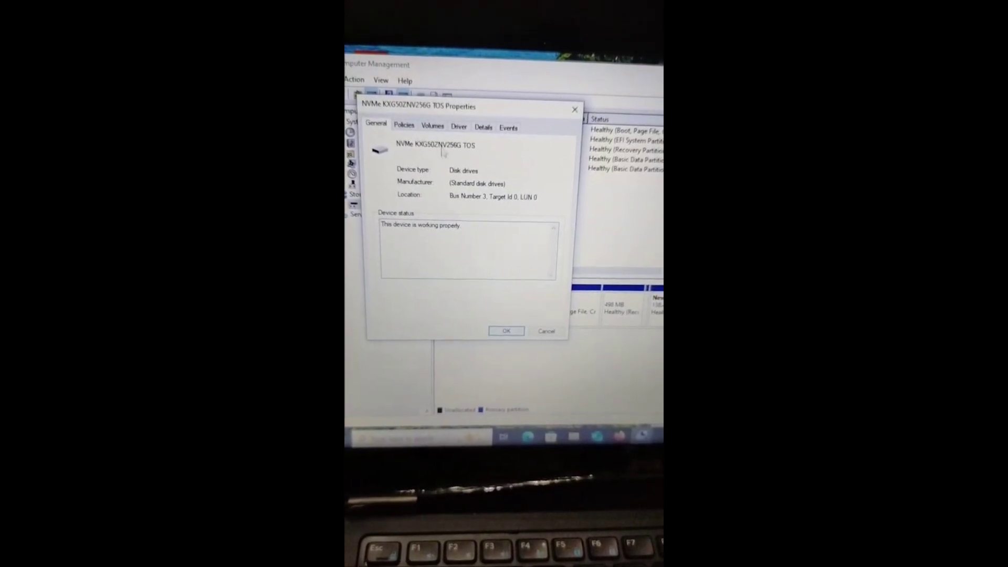
{"action": "left_click", "coordinate": [440, 127]}
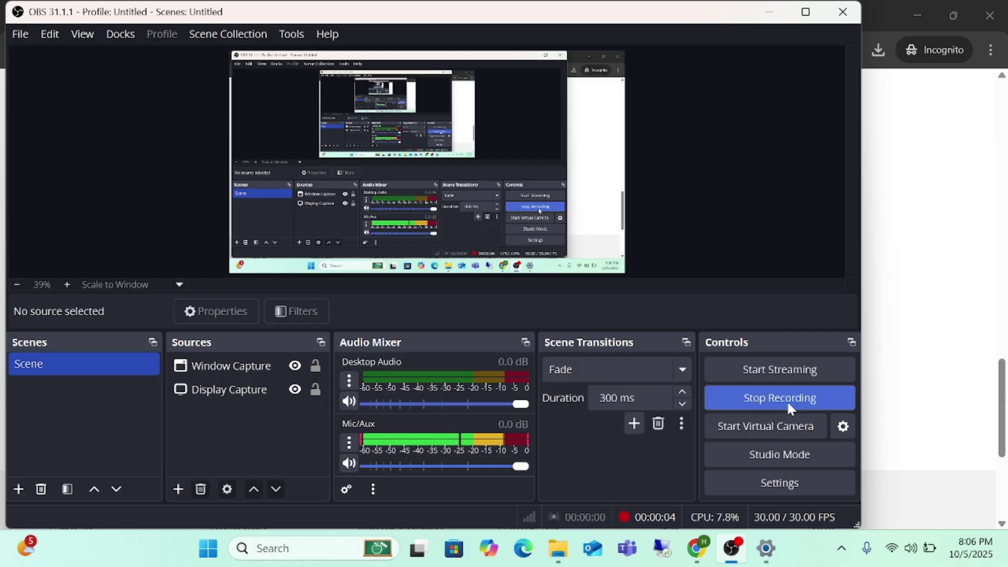
- Locate the downloaded Win11_25H2_English_x64.iso in its folder, then close the folder window
{"action": "left_click", "coordinate": [772, 14]}
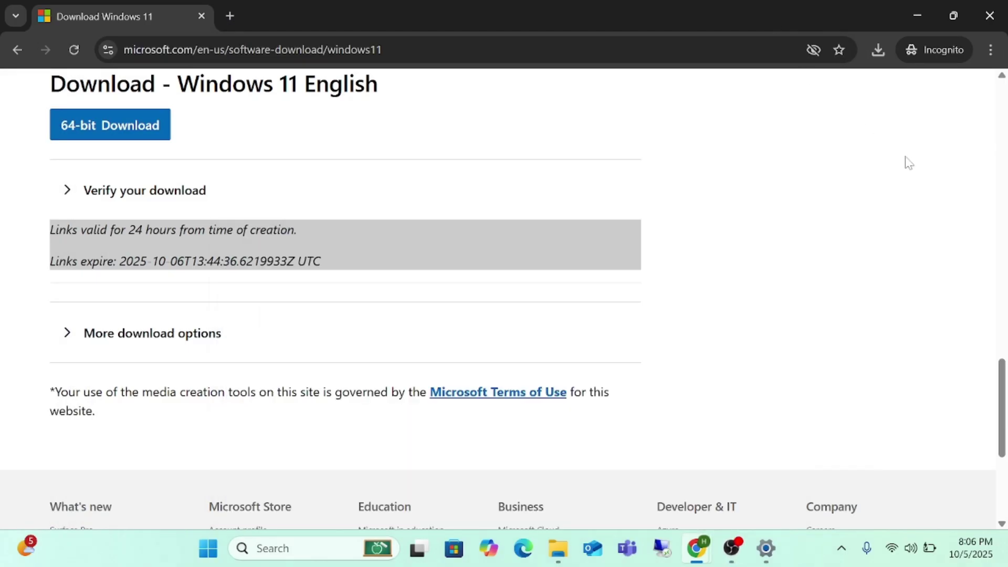
{"action": "left_click", "coordinate": [879, 51]}
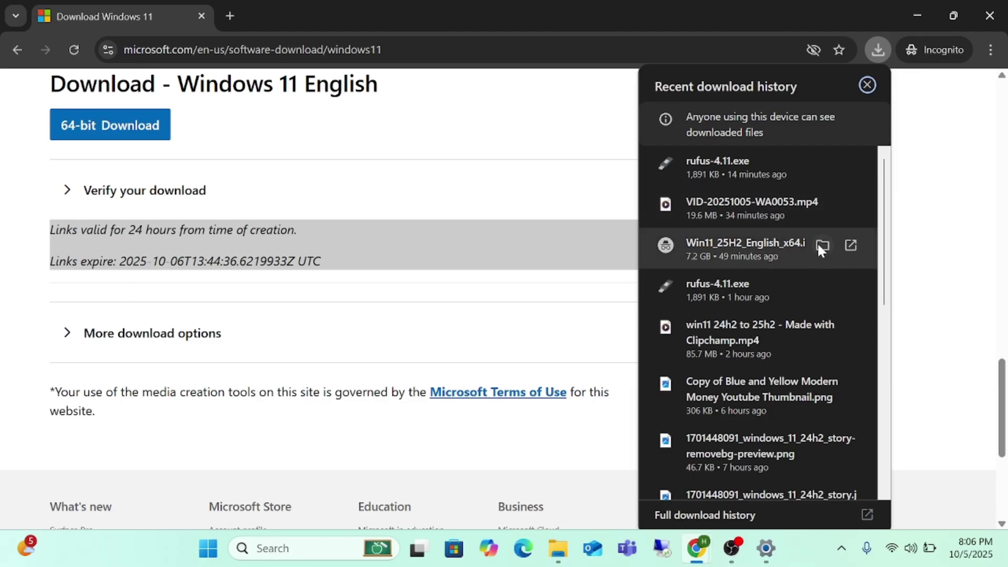
{"action": "left_click", "coordinate": [822, 245]}
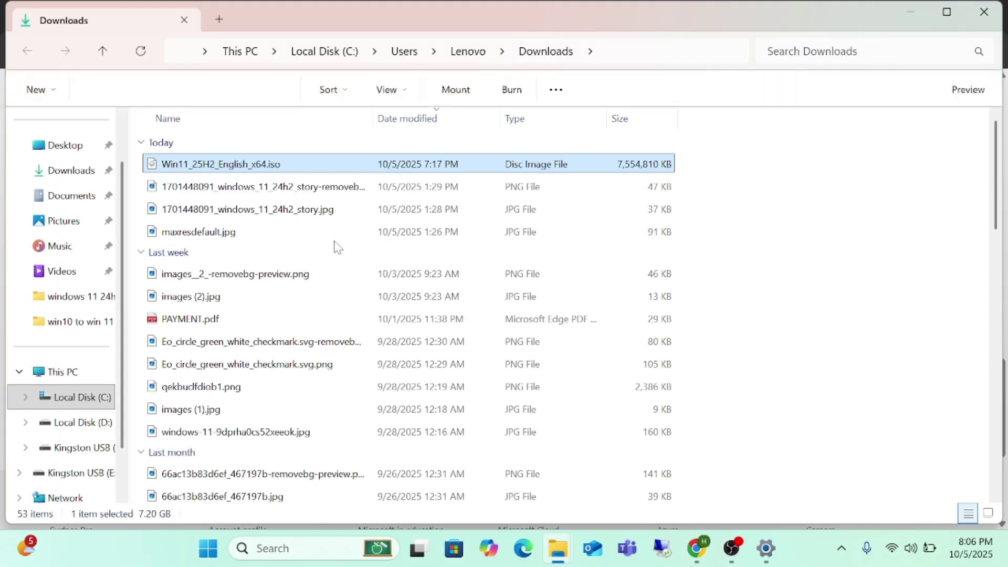
{"action": "left_click", "coordinate": [985, 11]}
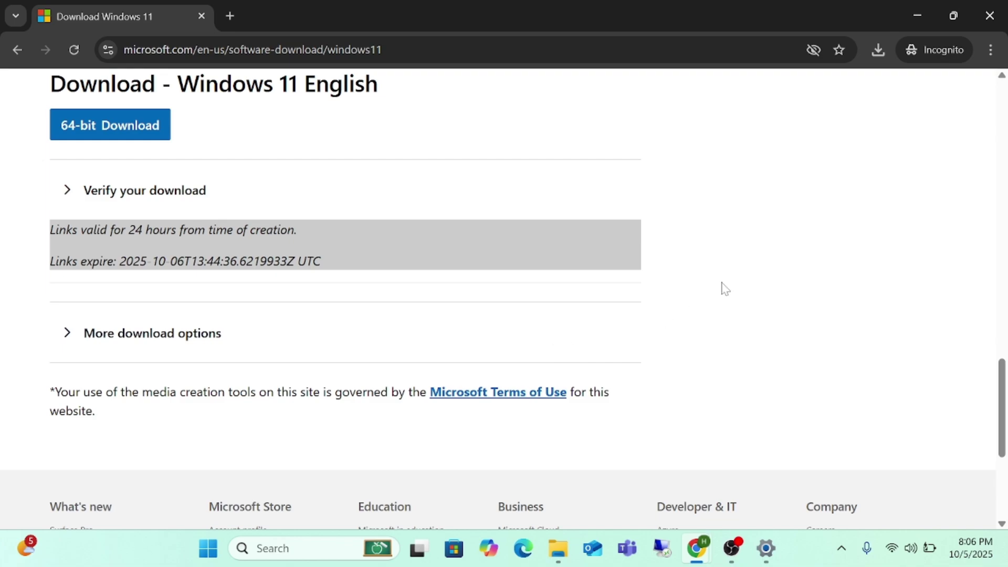
- Minimize the Windows 11 download window and bring up the browser window with the Rufus site
{"action": "left_click", "coordinate": [918, 16]}
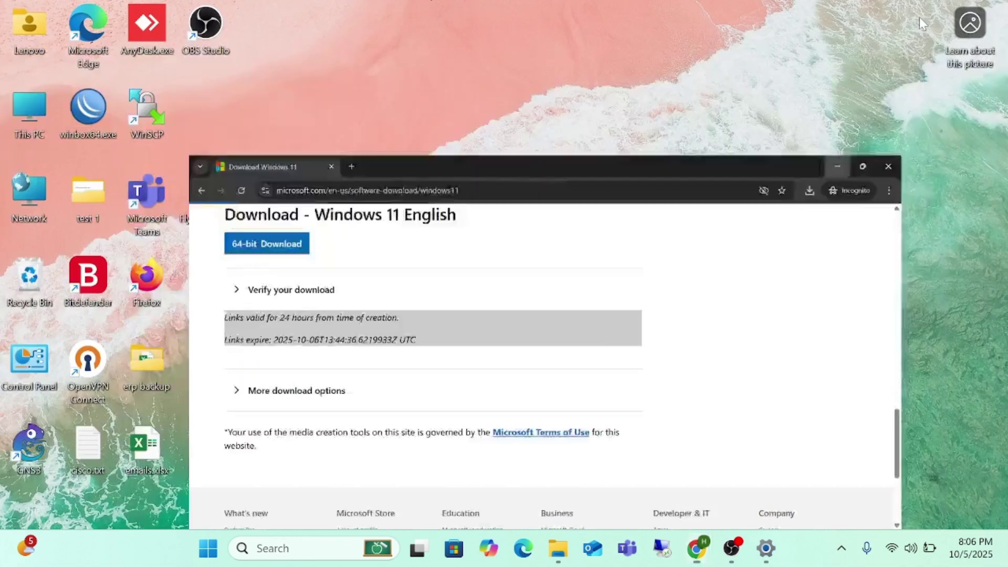
{"action": "mouse_move", "coordinate": [696, 548]}
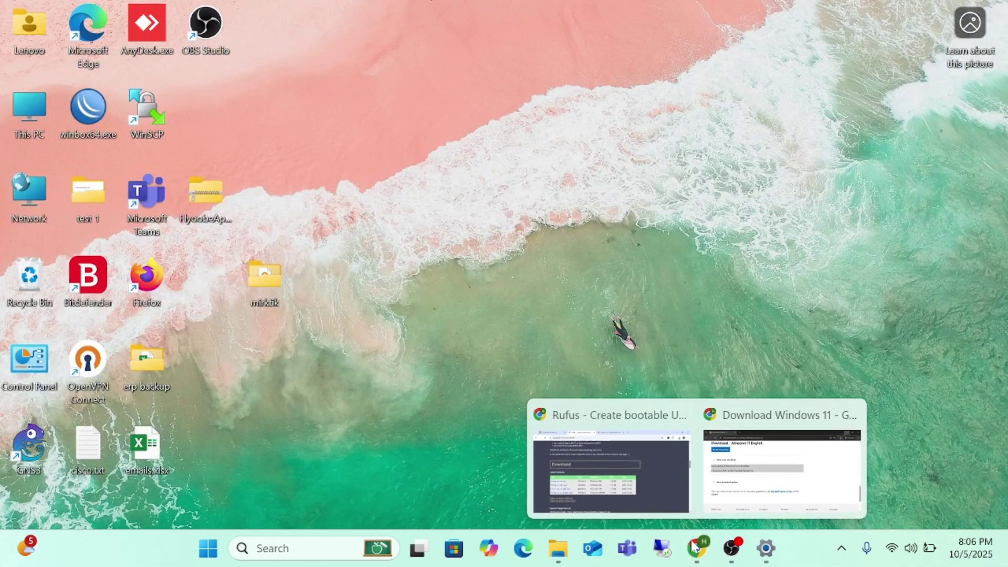
{"action": "left_click", "coordinate": [738, 491]}
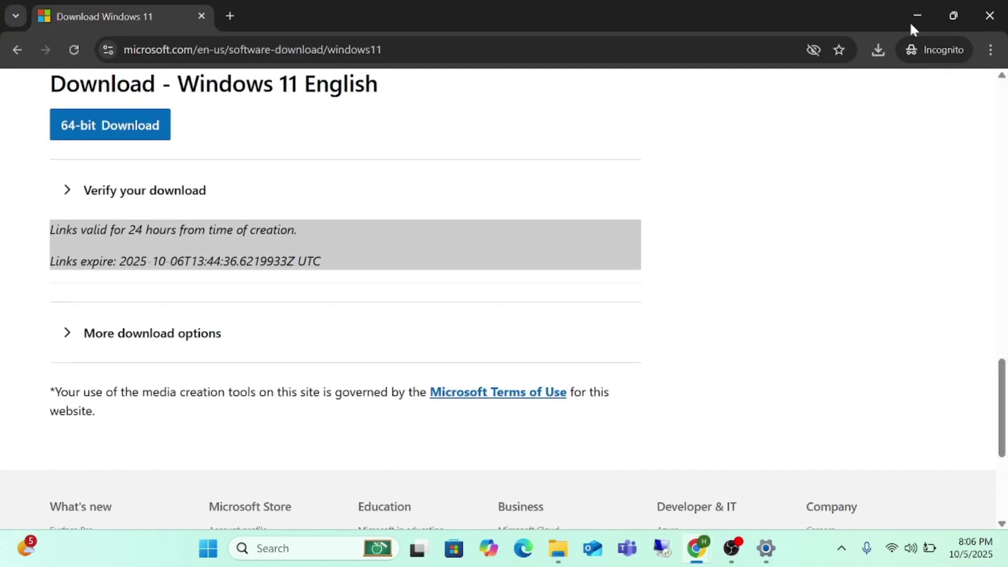
{"action": "left_click", "coordinate": [917, 15]}
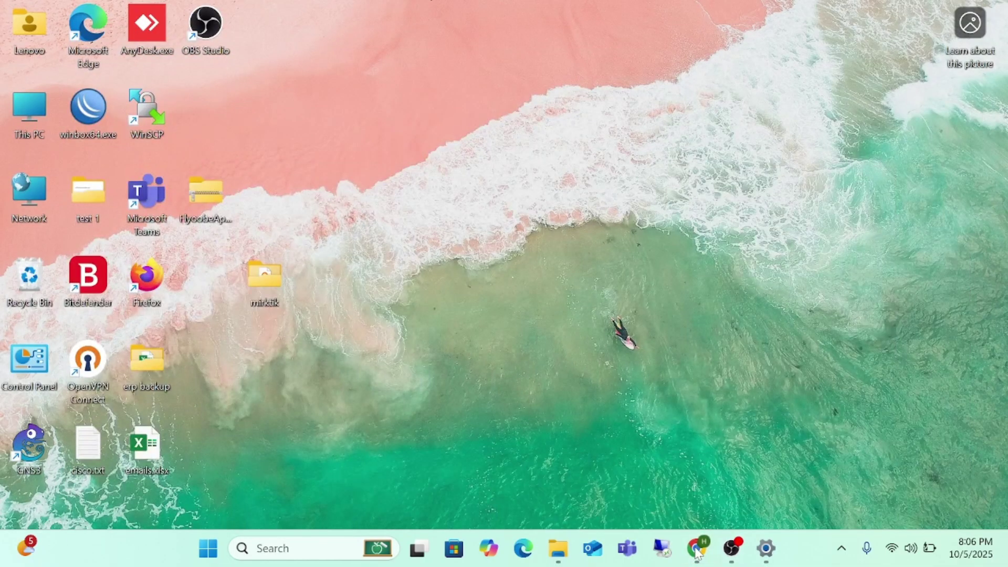
{"action": "mouse_move", "coordinate": [698, 553]}
{"action": "left_click", "coordinate": [636, 480]}
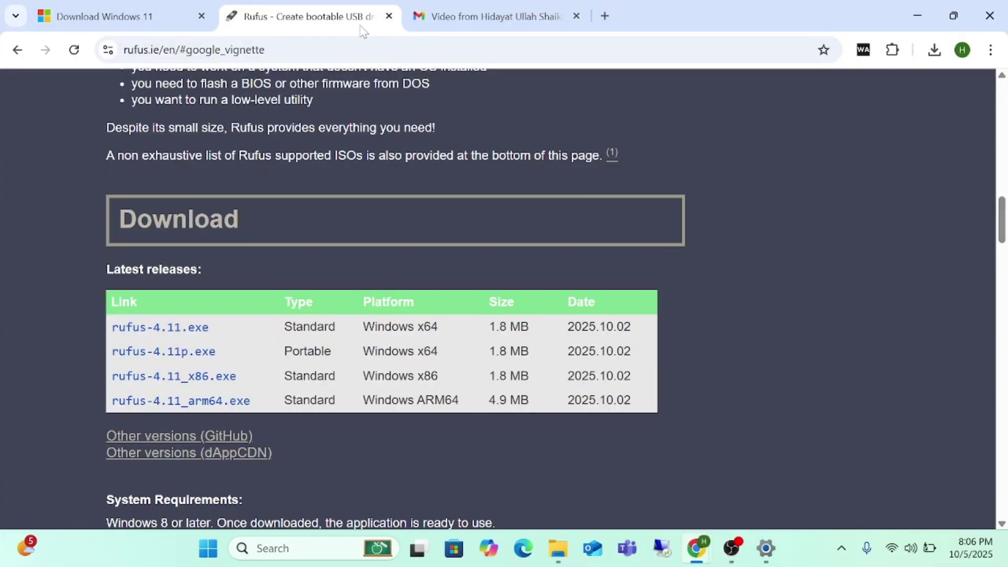
- Download rufus-4.11.exe, the standard Windows x64 release, from the Rufus site and dismiss the advertisement
{"action": "left_click", "coordinate": [17, 50]}
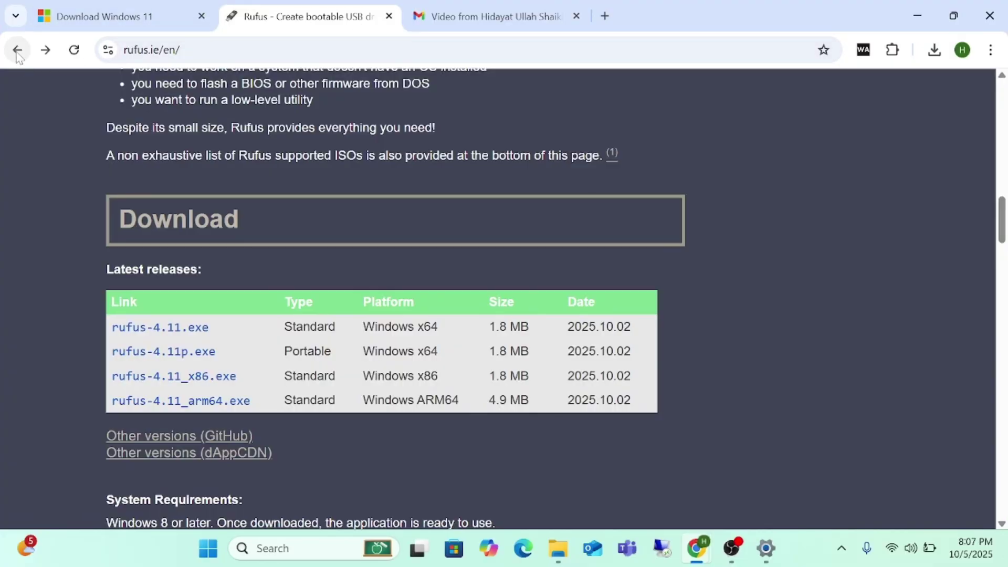
{"action": "left_click", "coordinate": [17, 50]}
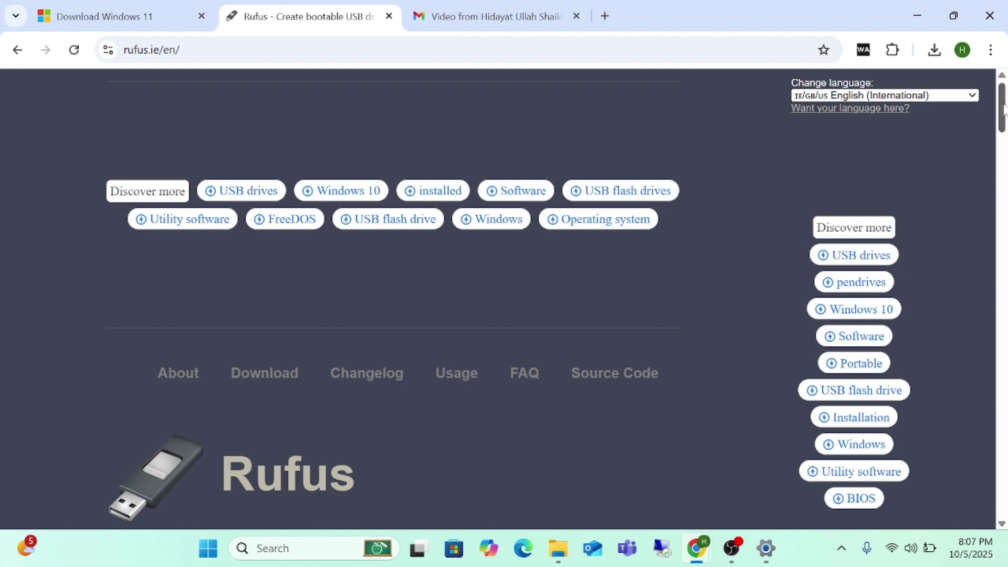
{"action": "scroll", "coordinate": [1003, 108], "scroll_direction": "down", "scroll_amount": 1}
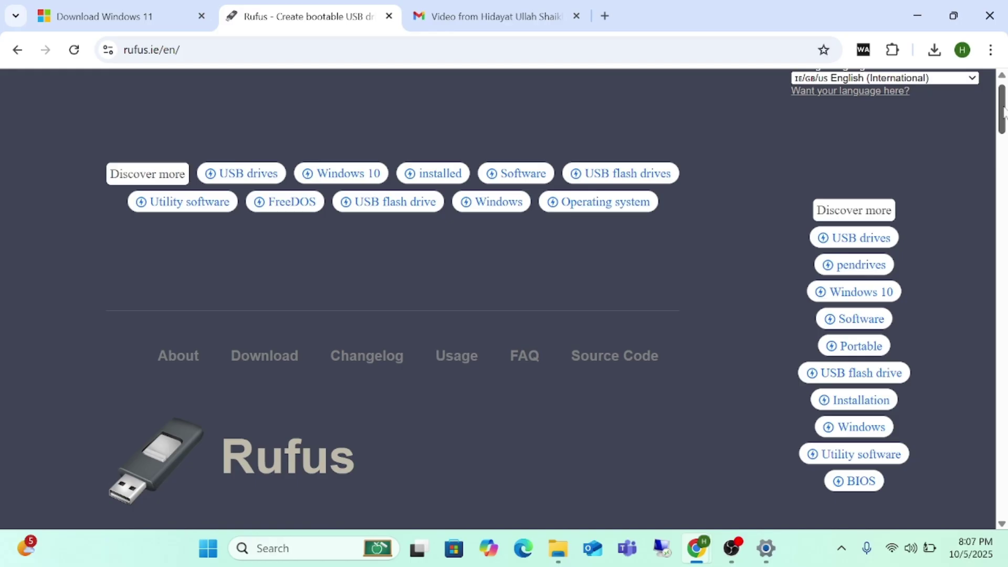
{"action": "left_click_drag", "start_coordinate": [1004, 110], "coordinate": [1004, 232]}
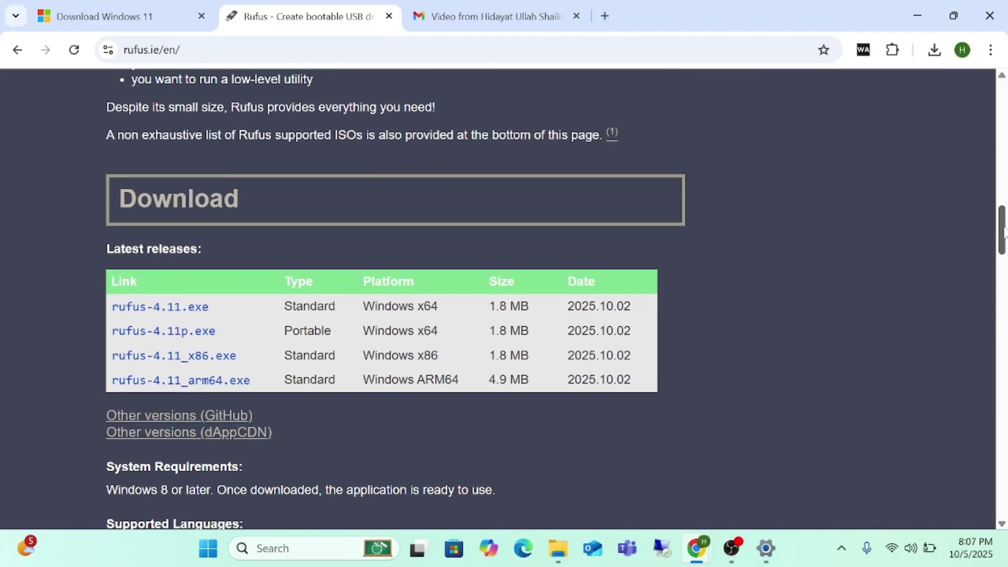
{"action": "left_click", "coordinate": [165, 311]}
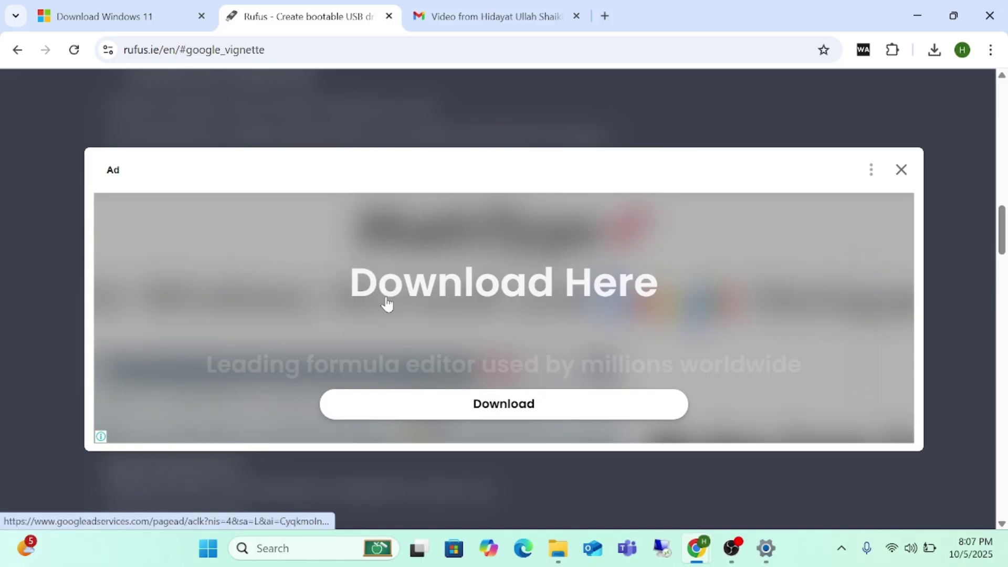
{"action": "left_click", "coordinate": [904, 178]}
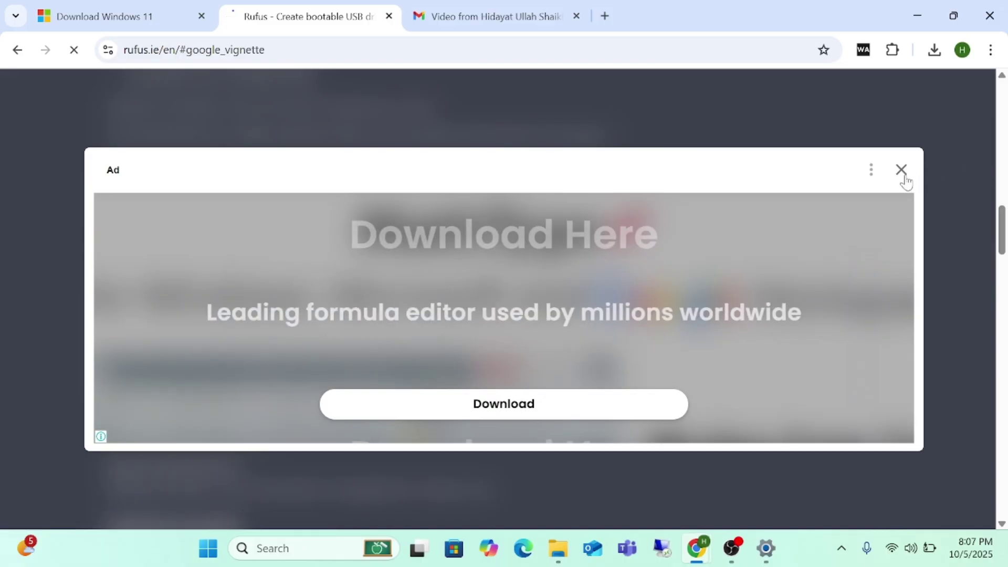
{"action": "left_click", "coordinate": [902, 170]}
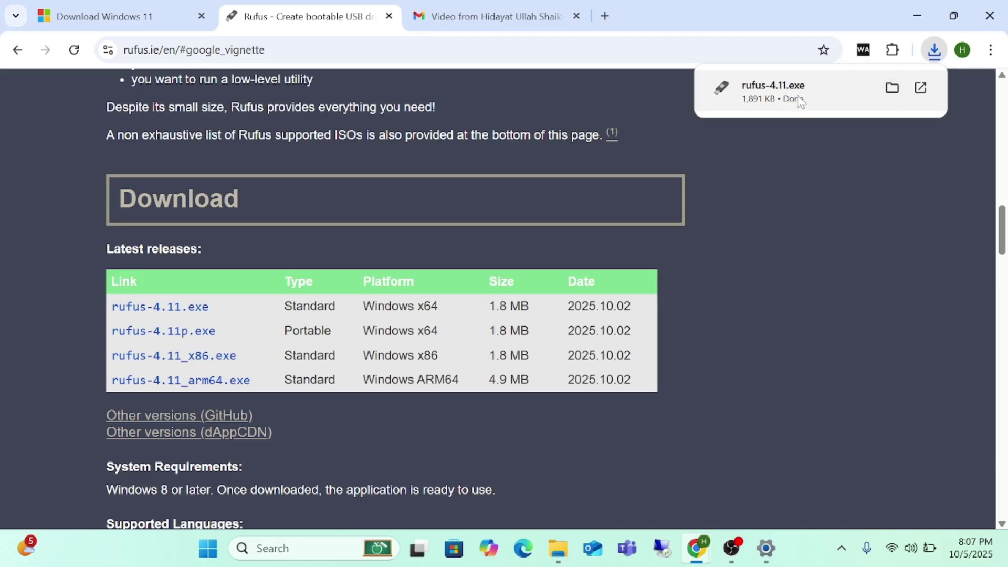
- Launch rufus-4.11.exe and select Kingston USB (E:) [512 GB] as the device, with detection of non-USB removable drives enabled
{"action": "left_click", "coordinate": [798, 94]}
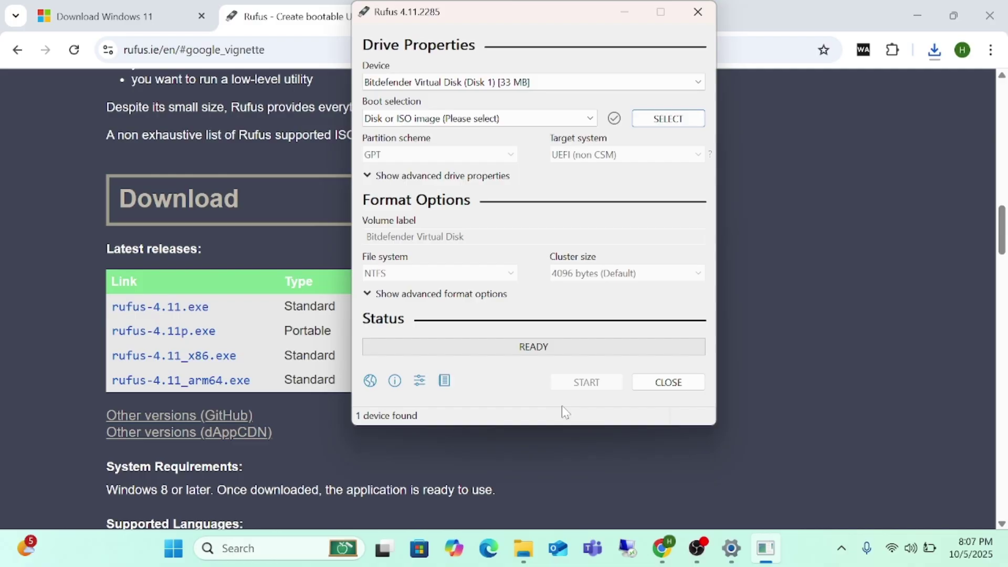
{"action": "key", "text": "alt+f"}
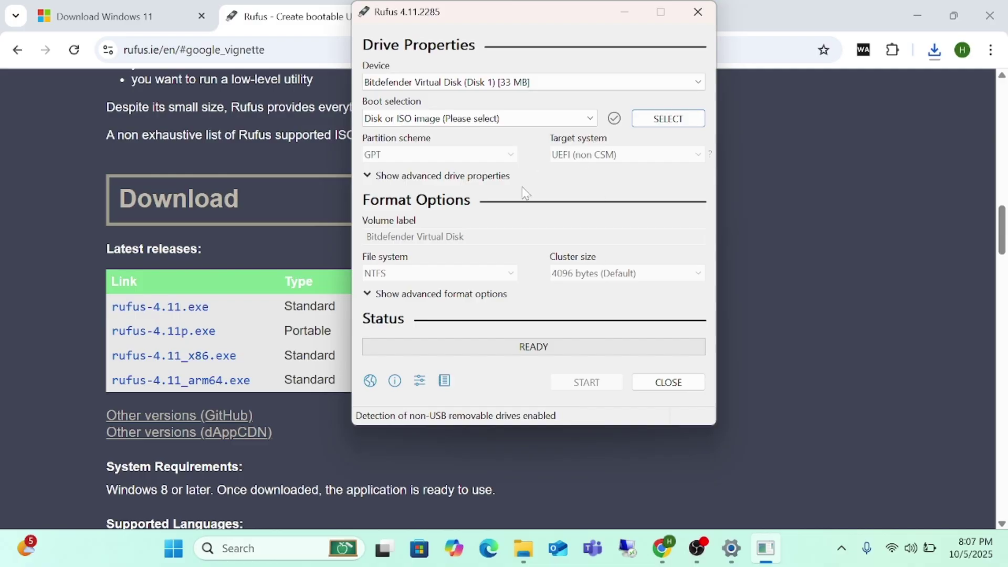
{"action": "left_click", "coordinate": [513, 84]}
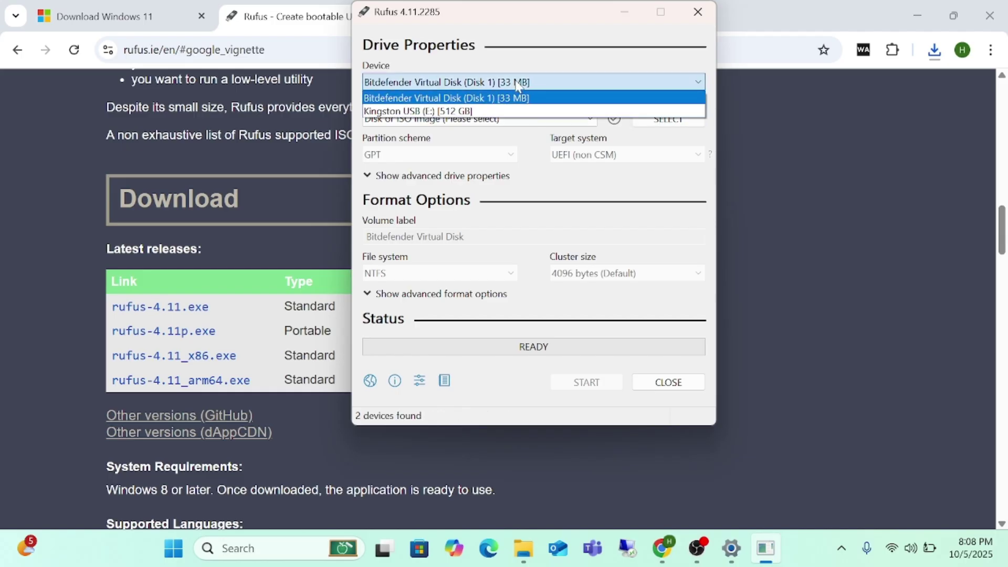
{"action": "left_click", "coordinate": [467, 114]}
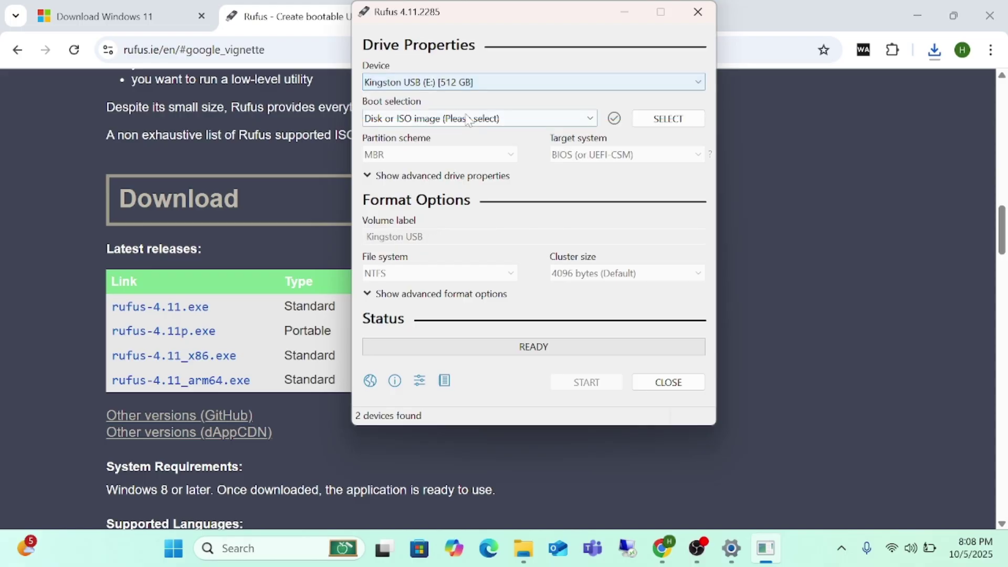
- Load Win11_25H2_English_x64.iso as the boot image for the Kingston USB drive, keeping the GPT partition scheme
{"action": "left_click", "coordinate": [664, 121]}
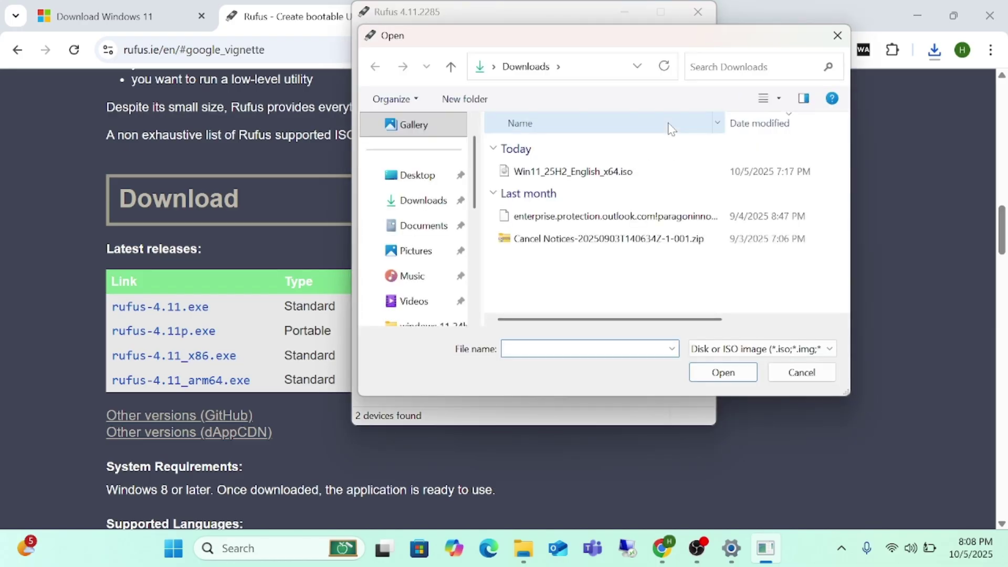
{"action": "double_click", "coordinate": [583, 172]}
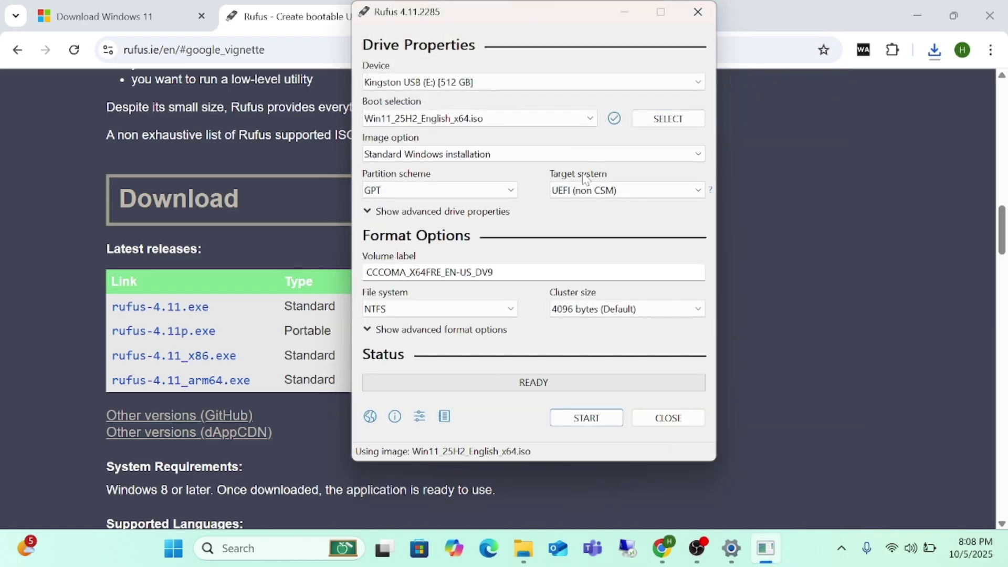
{"action": "left_click", "coordinate": [430, 197]}
{"action": "left_click", "coordinate": [430, 197]}
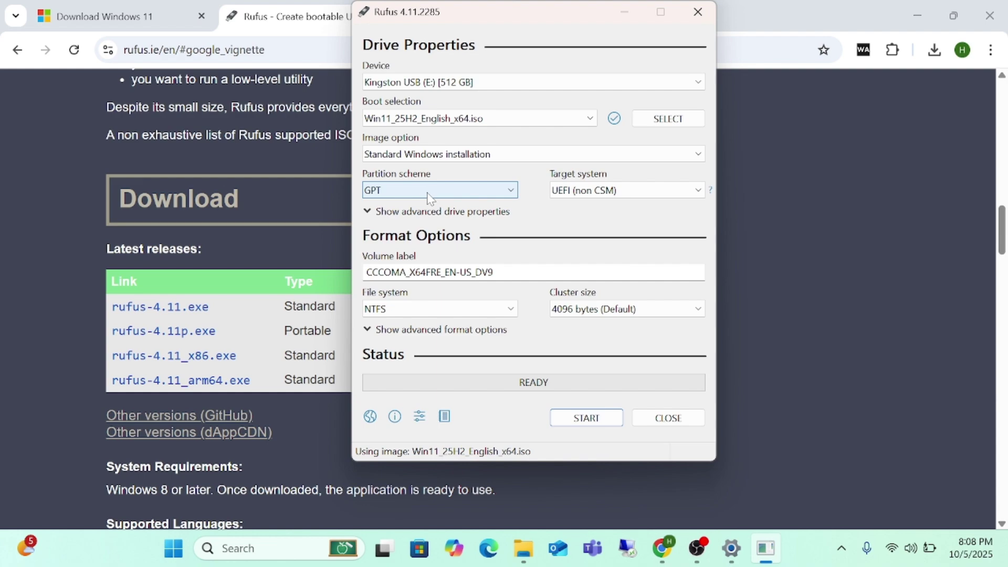
{"action": "left_click", "coordinate": [391, 196]}
{"action": "left_click", "coordinate": [395, 198]}
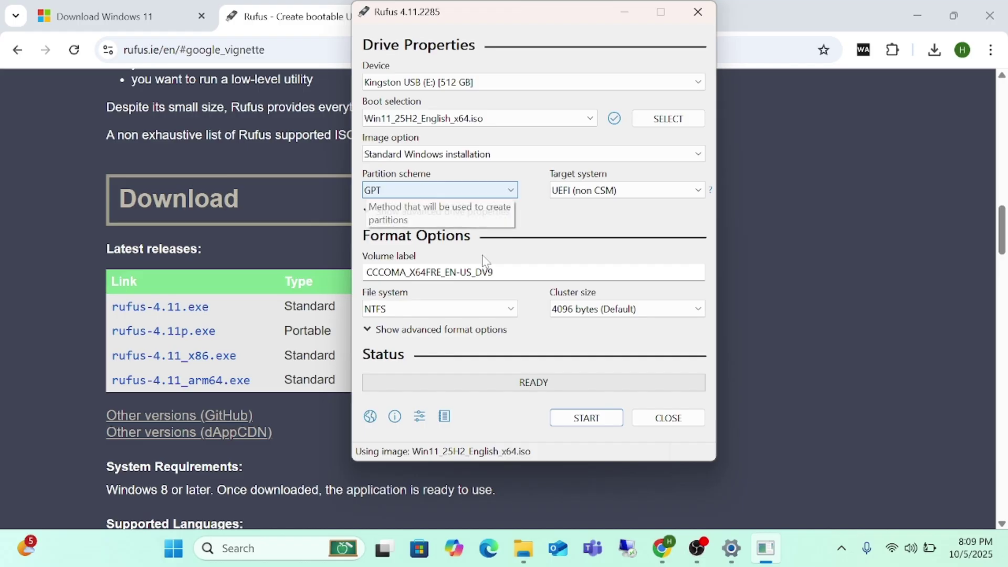
- Start writing the USB drive with the RAM, Secure Boot, TPM 2.0 and online Microsoft account requirements removed, and agree to erase its data
{"action": "left_click", "coordinate": [598, 427]}
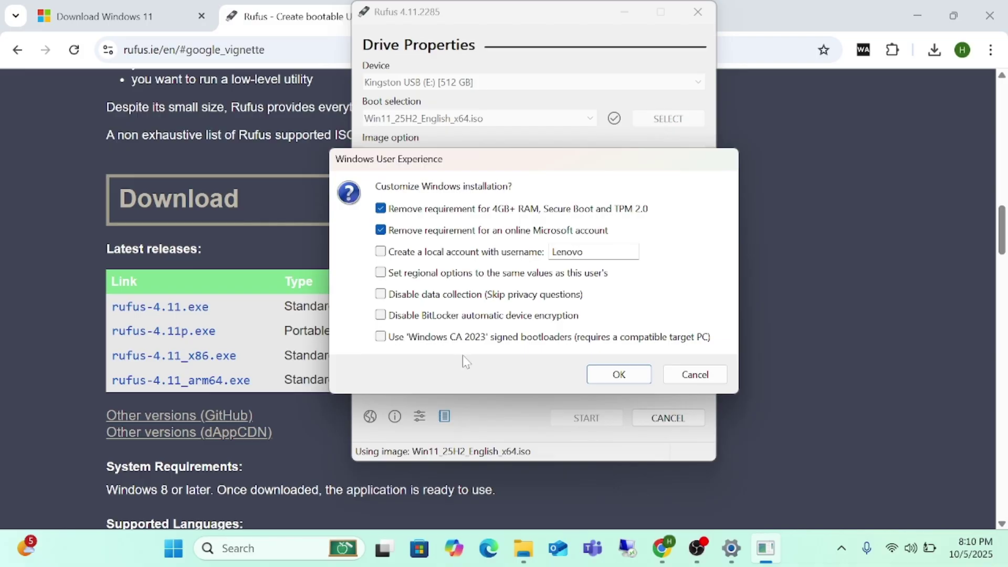
{"action": "left_click", "coordinate": [609, 379]}
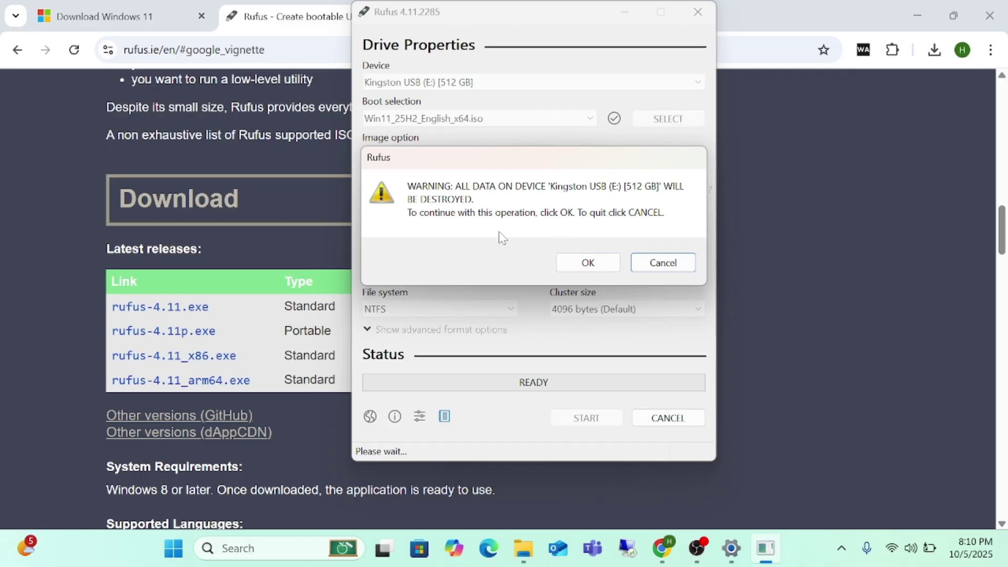
{"action": "left_click", "coordinate": [592, 267]}
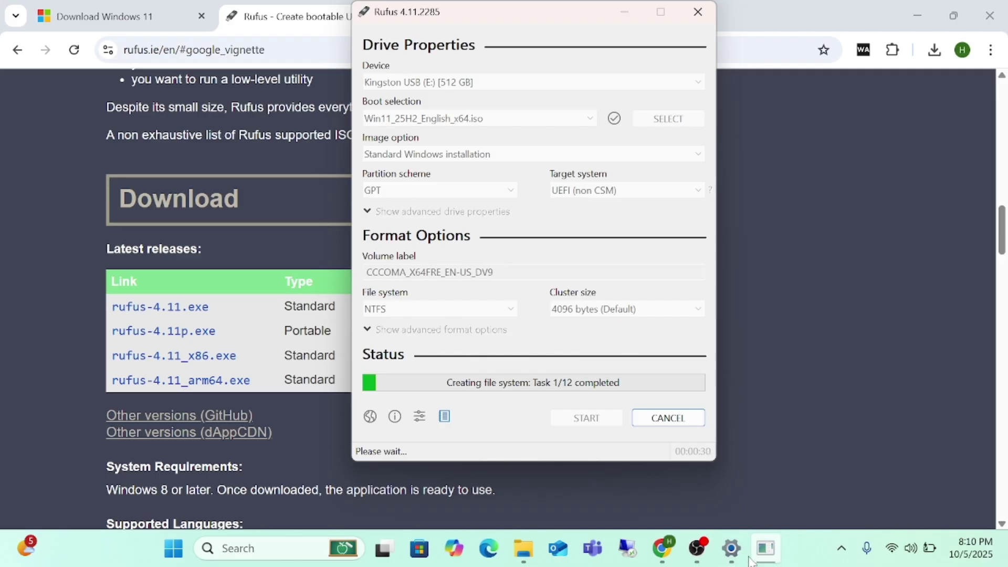
{"action": "left_click", "coordinate": [698, 554]}
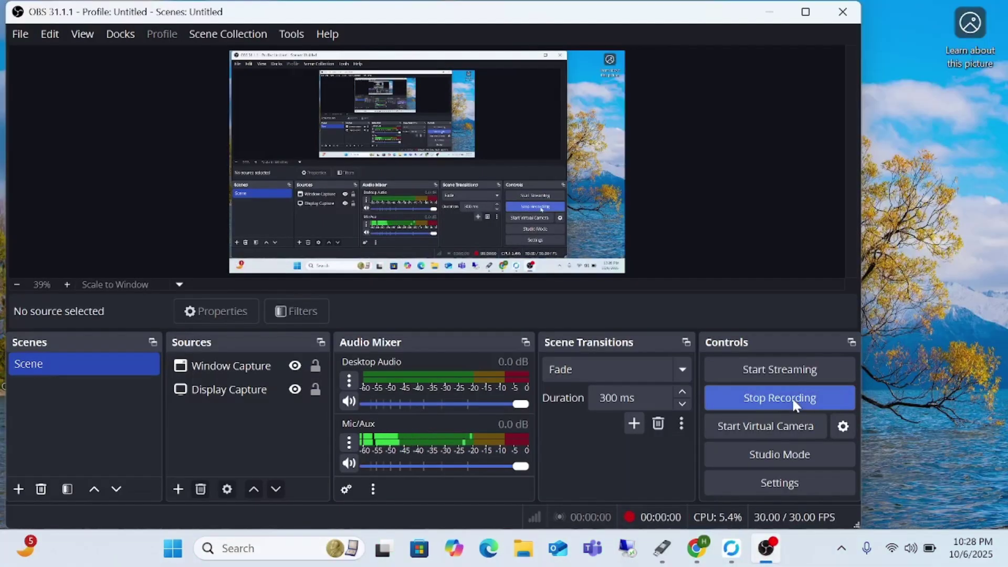
{"action": "left_click", "coordinate": [770, 13]}
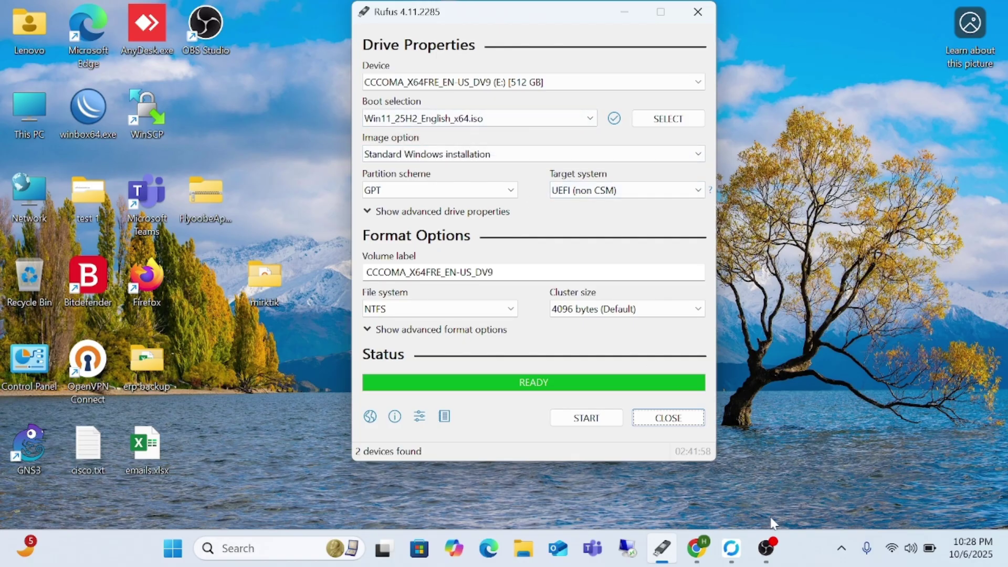
{"action": "left_click", "coordinate": [770, 549]}
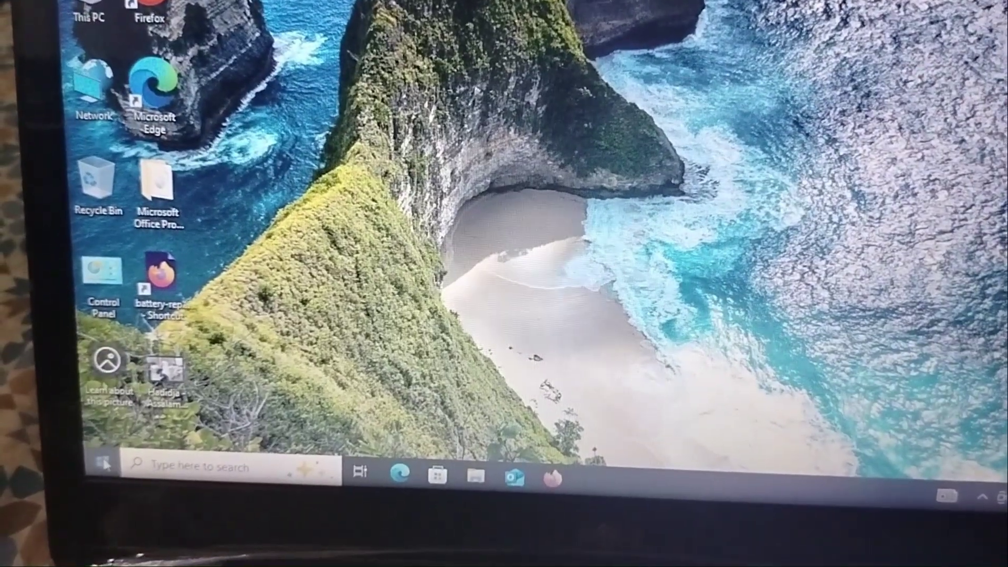
- Restart the target laptop from Windows and bring up its one-time boot menu during startup
{"action": "left_click", "coordinate": [103, 464]}
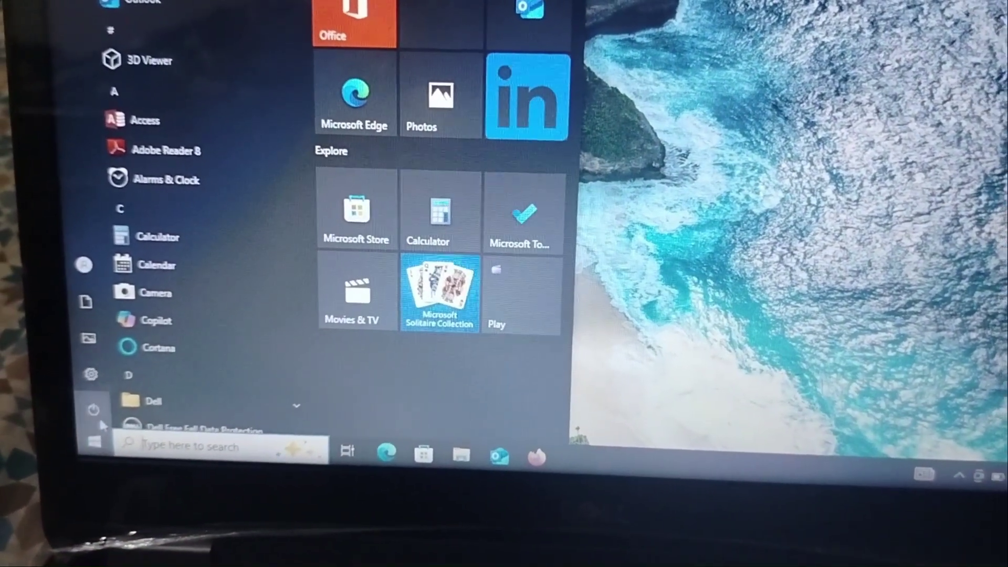
{"action": "mouse_move", "coordinate": [95, 416]}
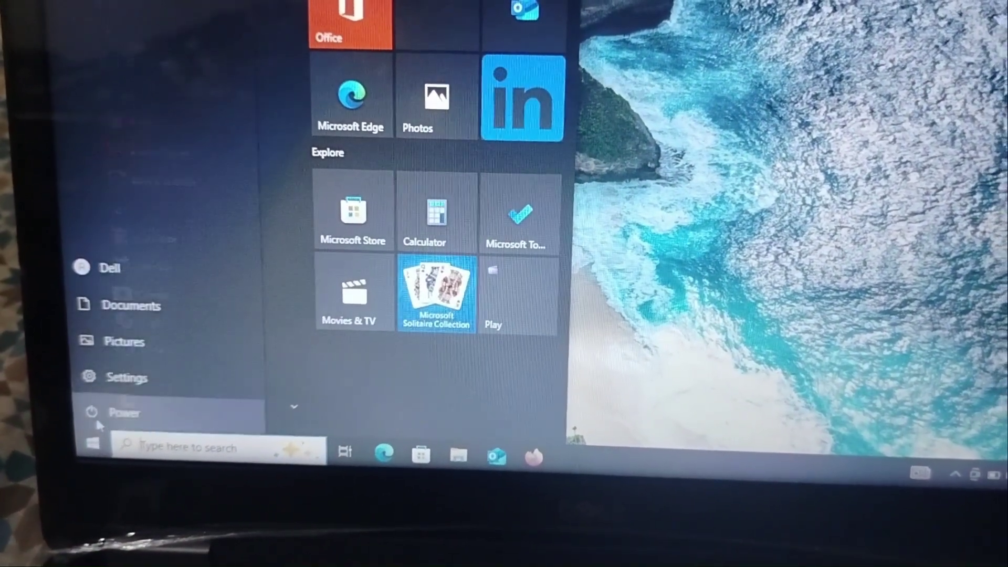
{"action": "left_click", "coordinate": [96, 413]}
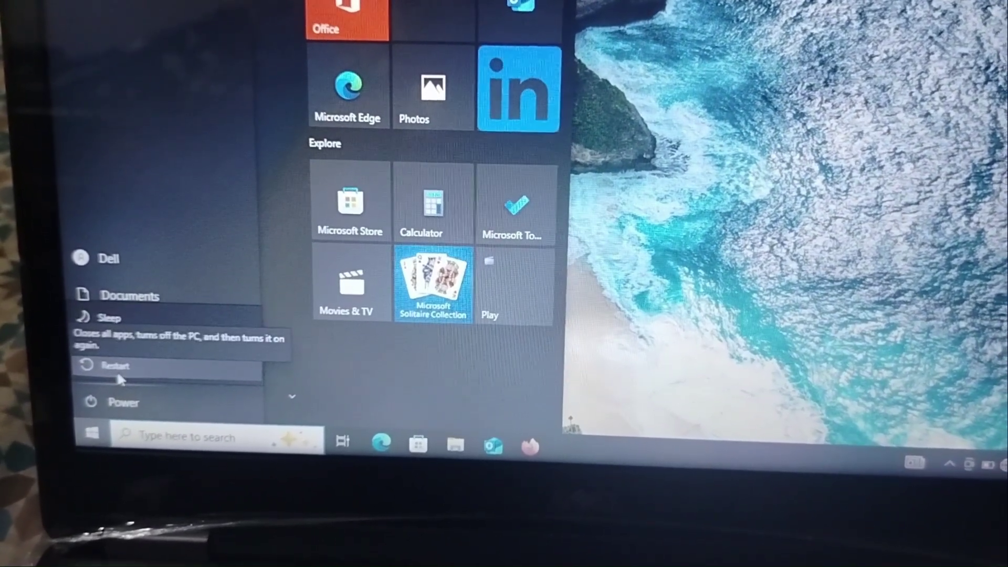
{"action": "left_click", "coordinate": [116, 367]}
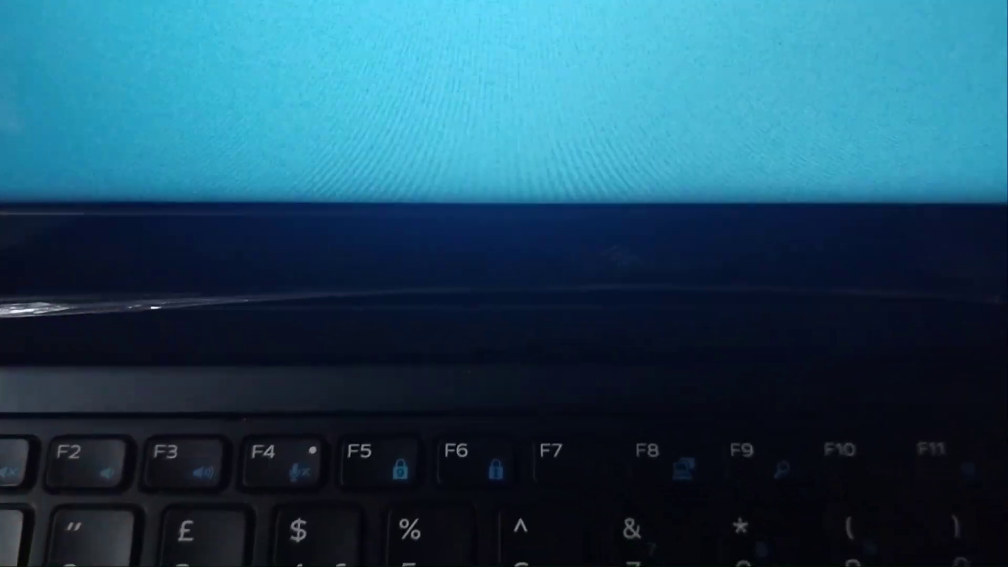
{"action": "key", "text": "F12"}
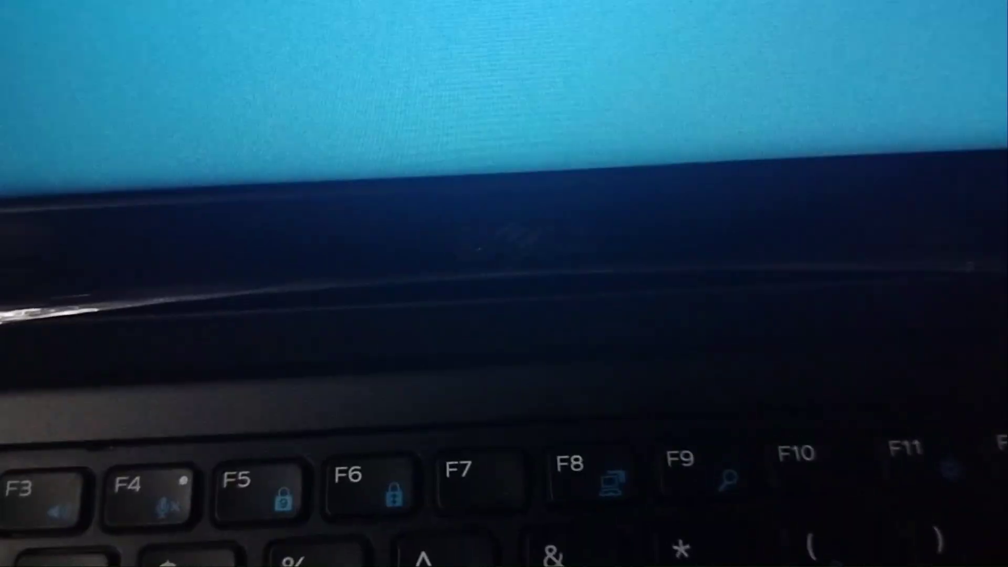
{"action": "key", "text": "F12"}
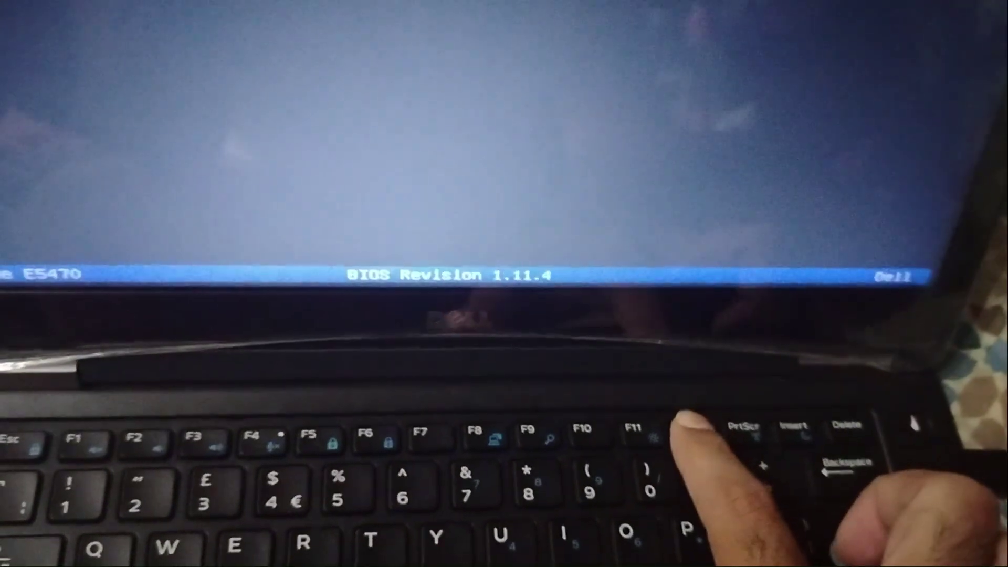
{"action": "key", "text": "F12"}
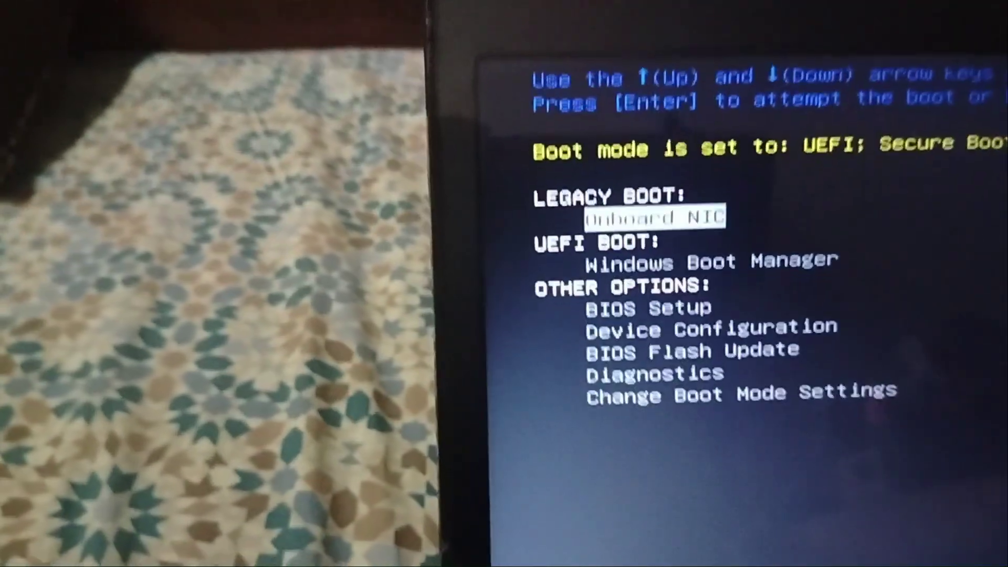
- Enter BIOS Setup from the boot menu and switch the boot sequence to the Legacy boot list
{"action": "key", "text": "Down"}
{"action": "key", "text": "Down"}
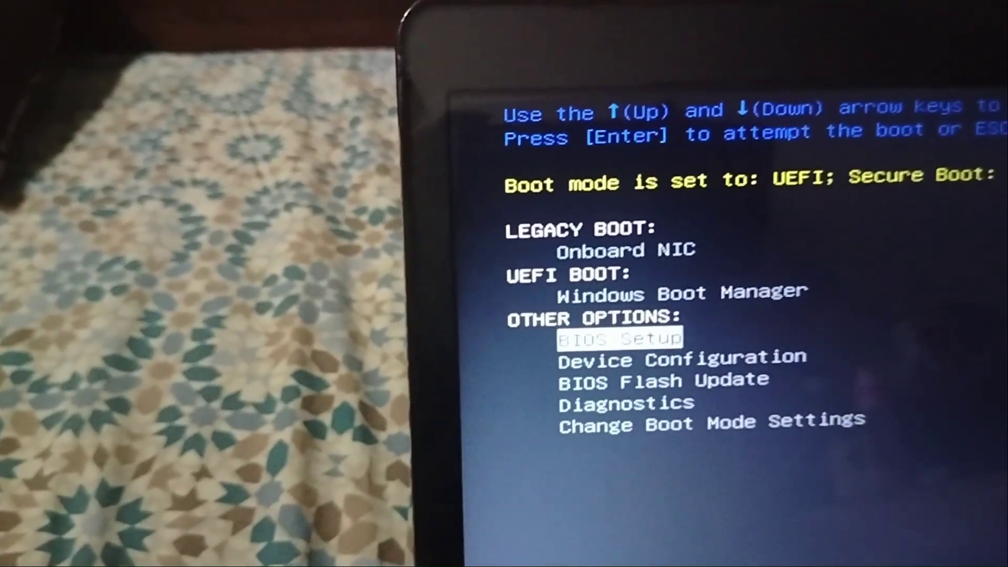
{"action": "key", "text": "Return"}
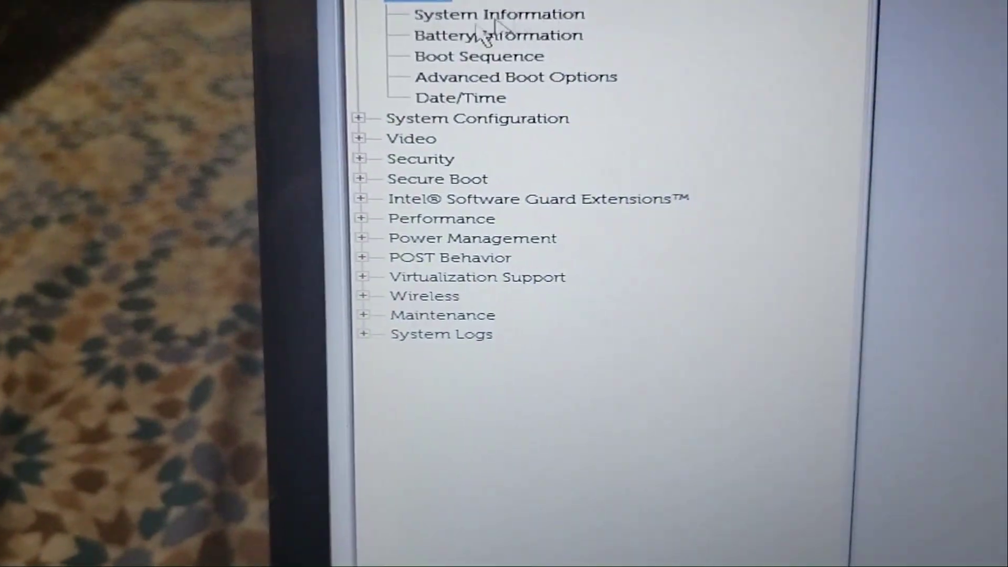
{"action": "left_click", "coordinate": [431, 80]}
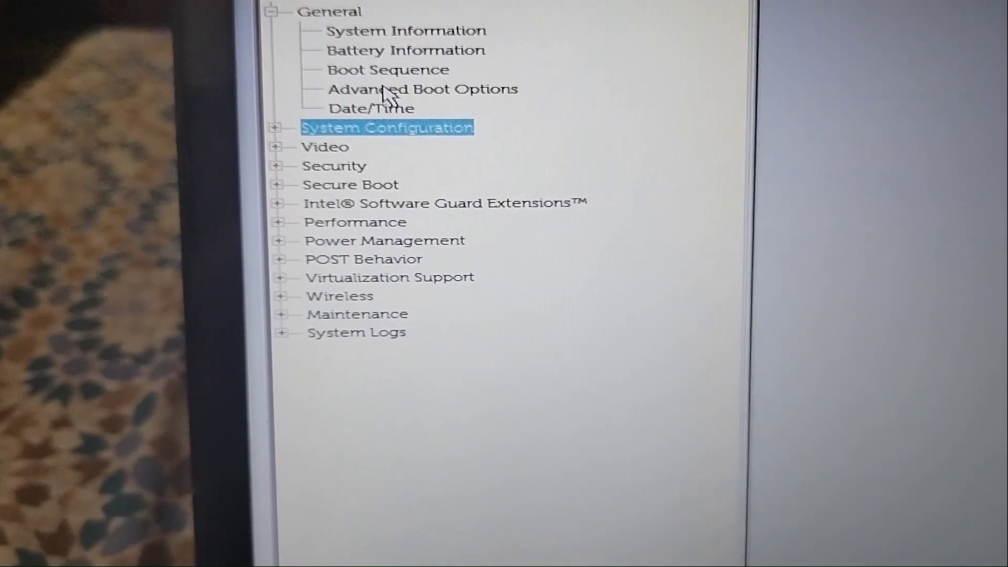
{"action": "left_click", "coordinate": [339, 78]}
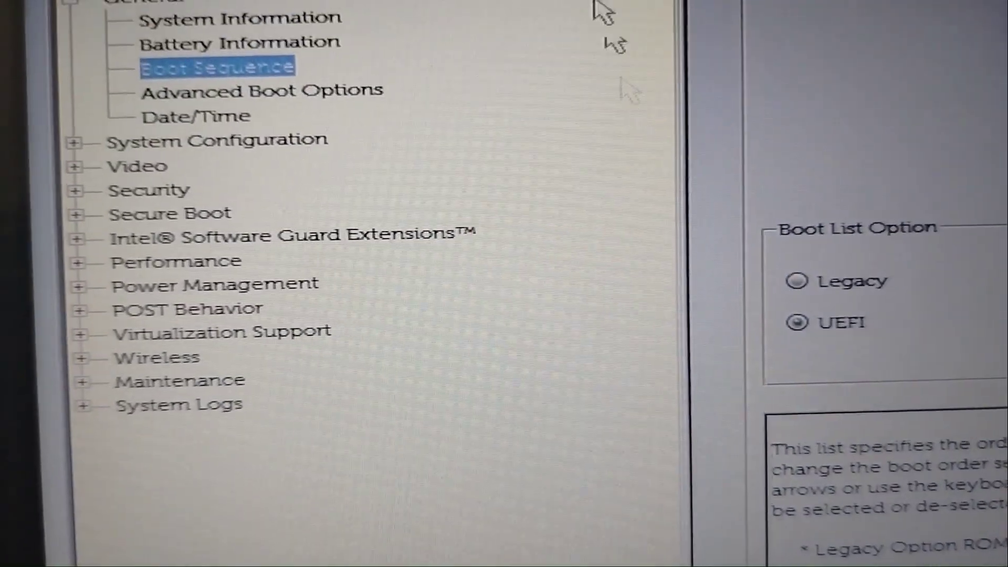
{"action": "left_click", "coordinate": [800, 325]}
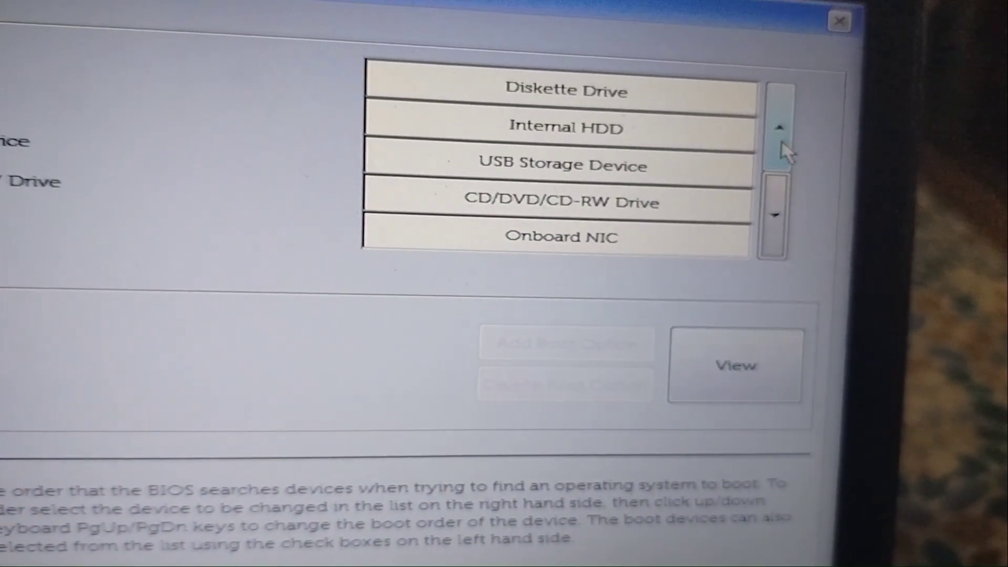
- Move USB Storage Device to the top of the boot order and apply the BIOS changes
{"action": "left_click", "coordinate": [778, 129]}
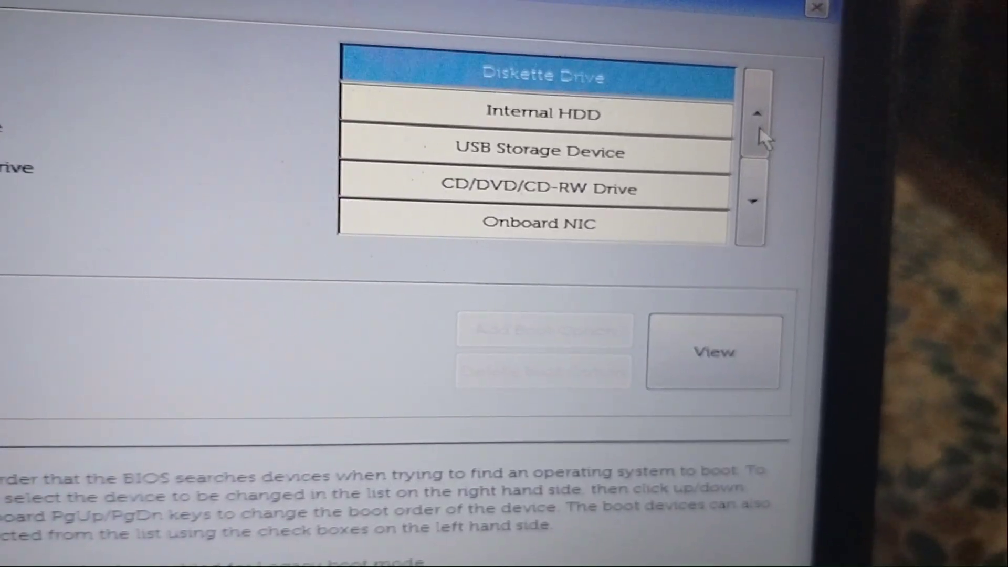
{"action": "left_click", "coordinate": [678, 151]}
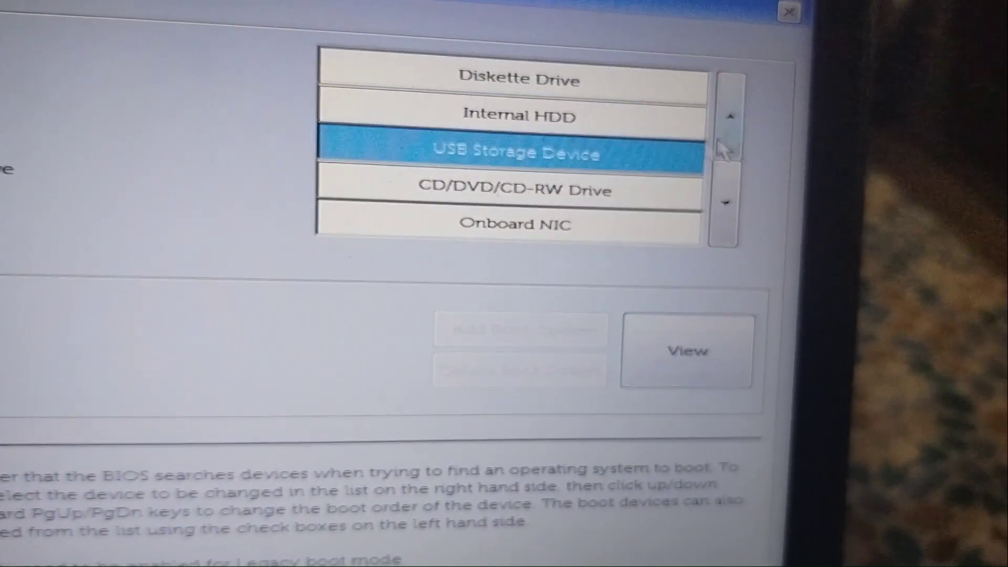
{"action": "left_click", "coordinate": [743, 126]}
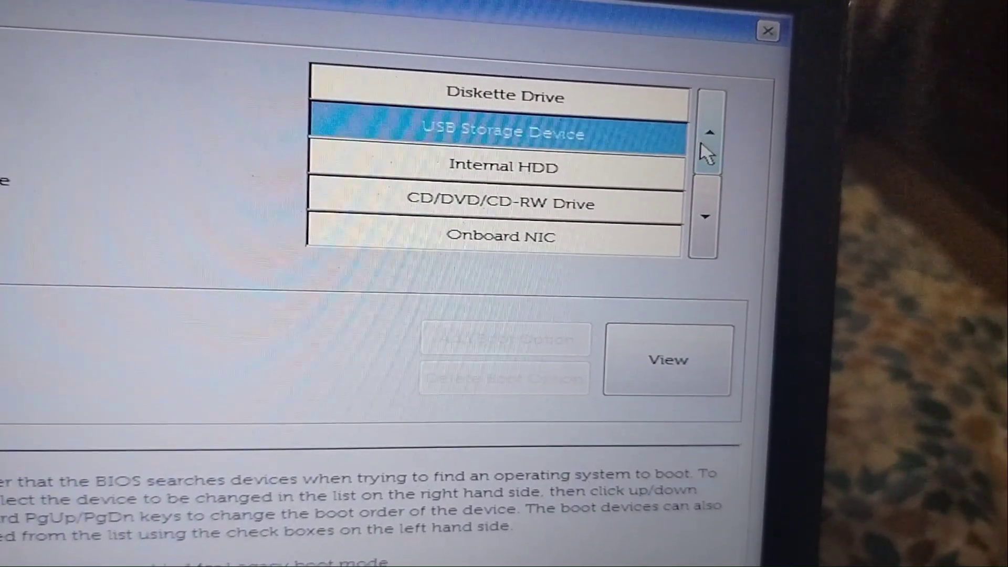
{"action": "left_click", "coordinate": [710, 141]}
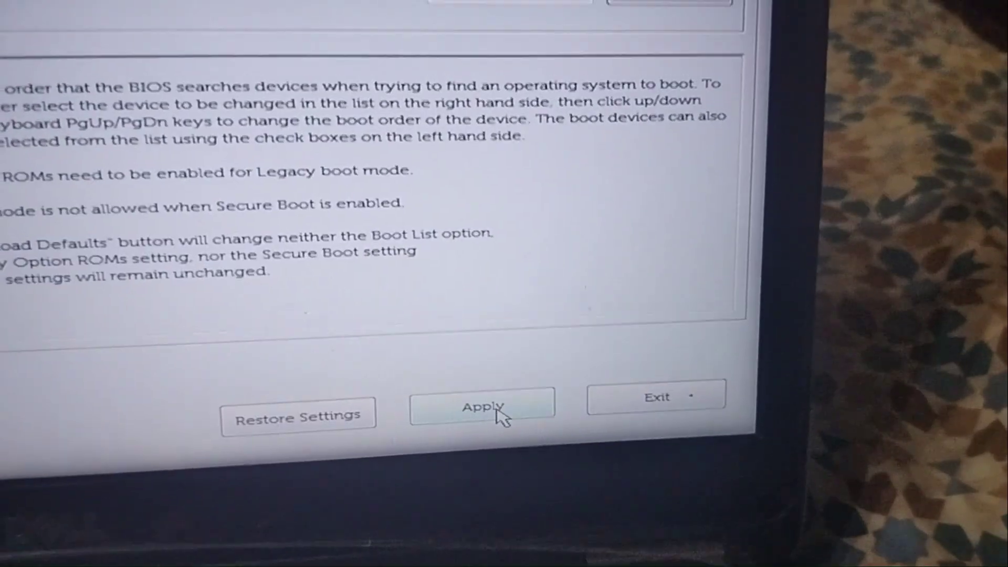
{"action": "left_click", "coordinate": [481, 439]}
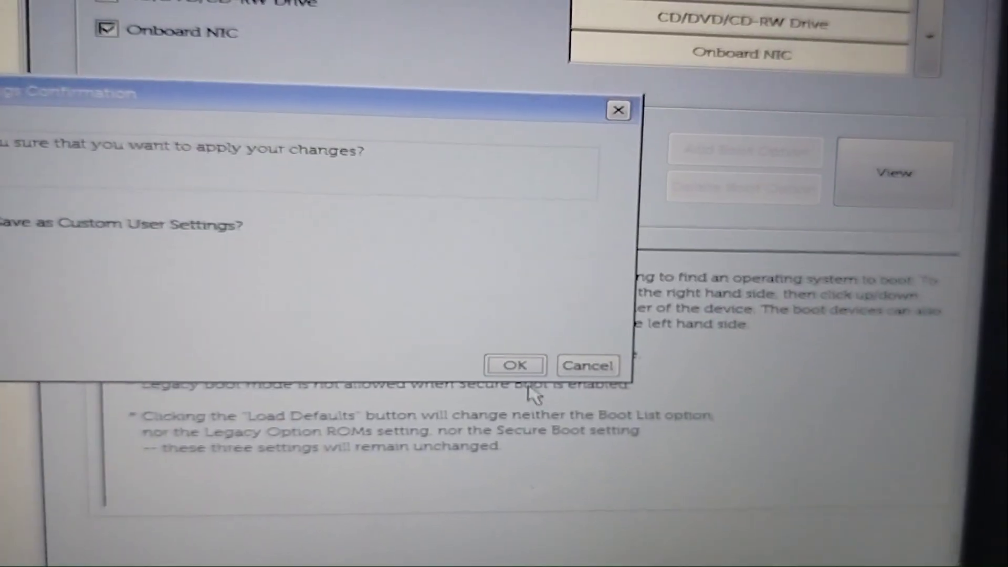
{"action": "left_click", "coordinate": [528, 367]}
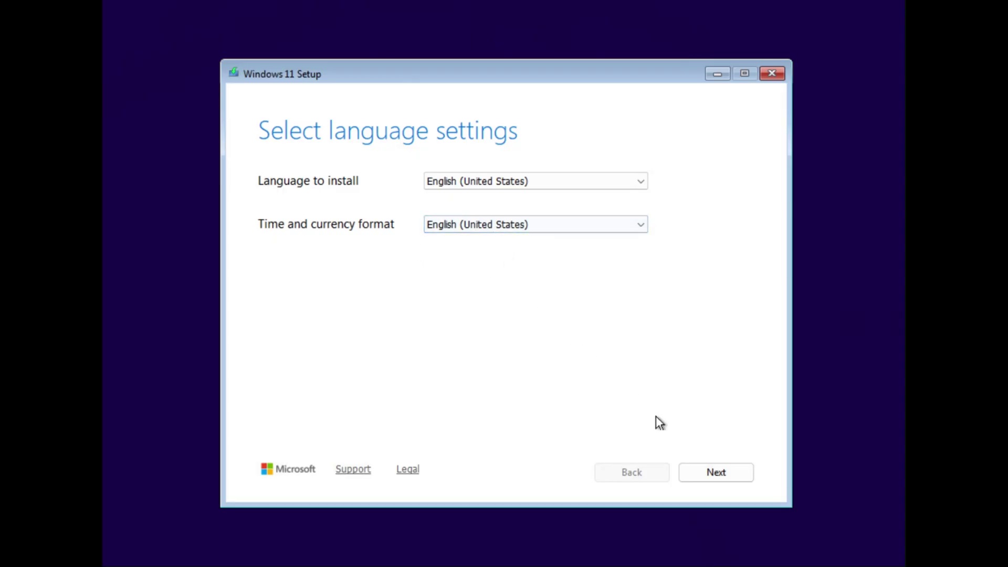
- Set up the Windows 11 installation with English (United States), the US keyboard, no product key and the Windows 11 Pro image
{"action": "left_click", "coordinate": [710, 474]}
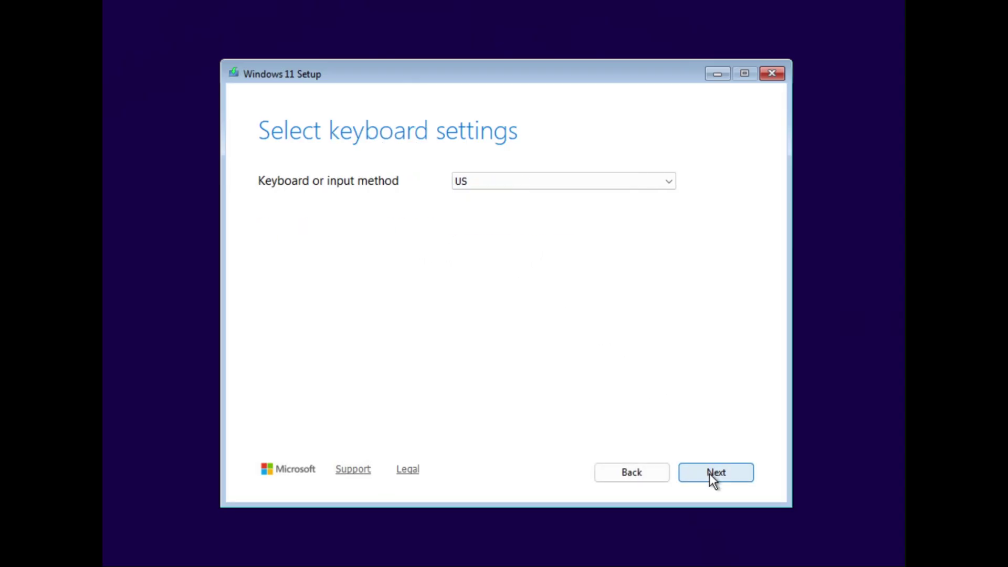
{"action": "left_click", "coordinate": [710, 474]}
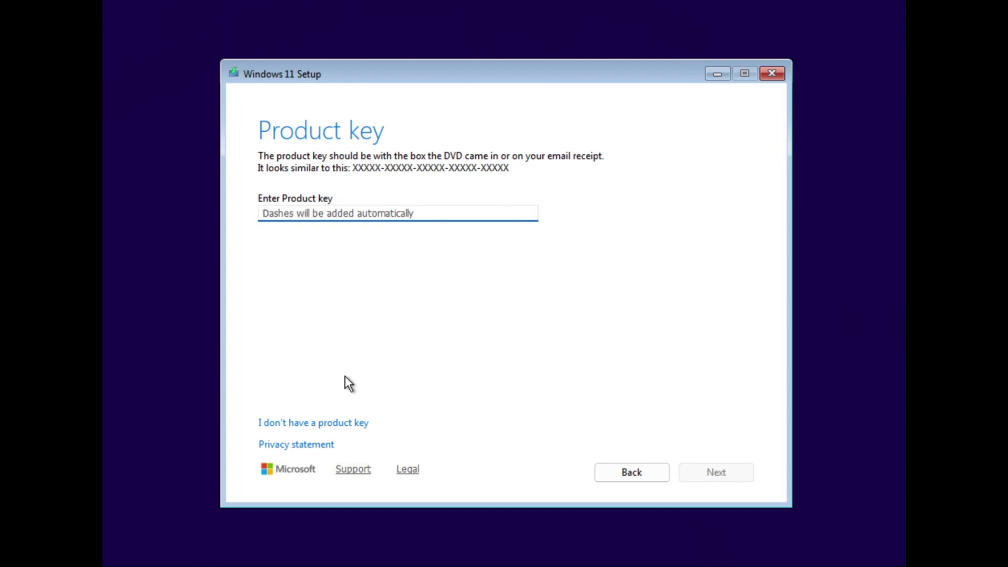
{"action": "left_click", "coordinate": [356, 426]}
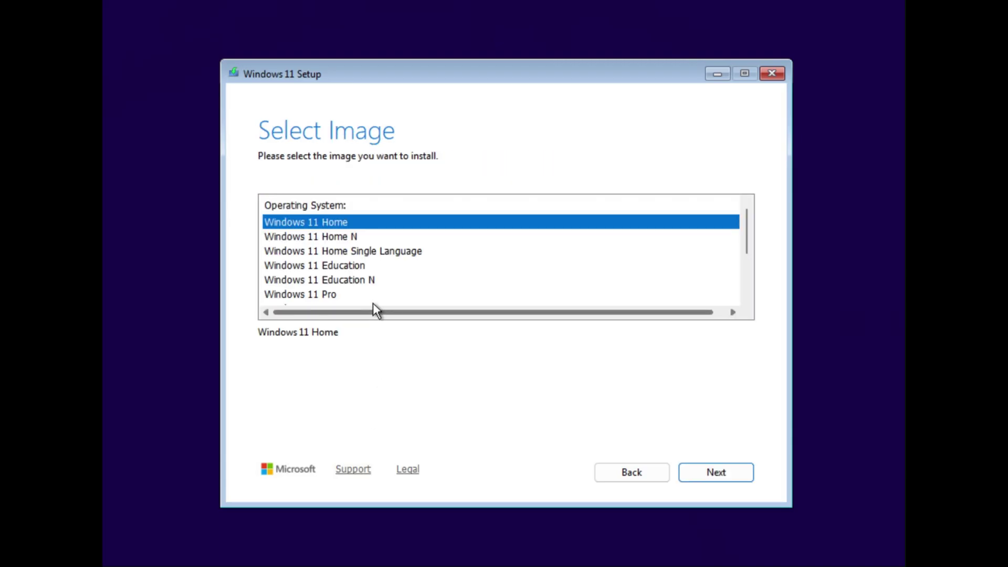
{"action": "left_click", "coordinate": [351, 296]}
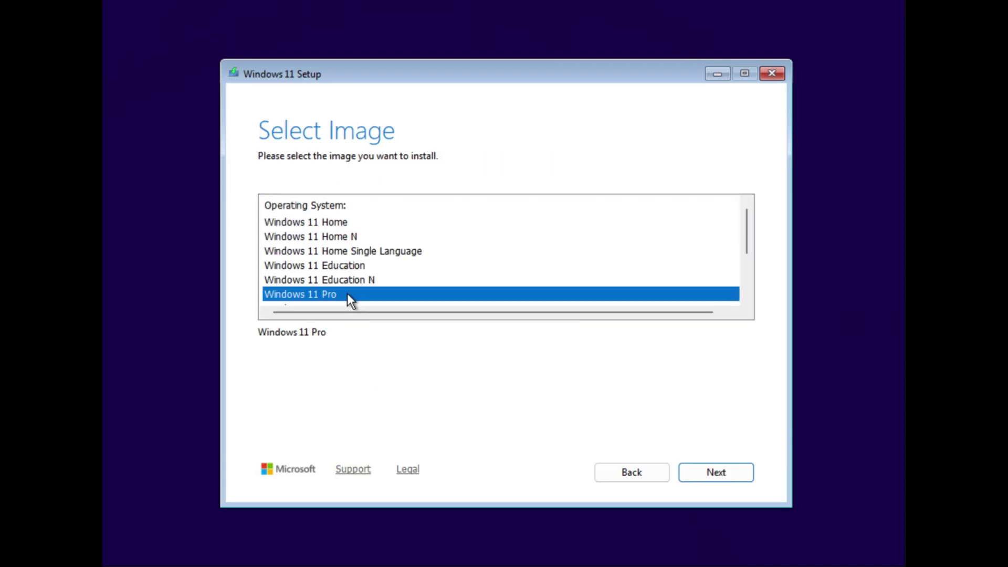
{"action": "left_click", "coordinate": [708, 471]}
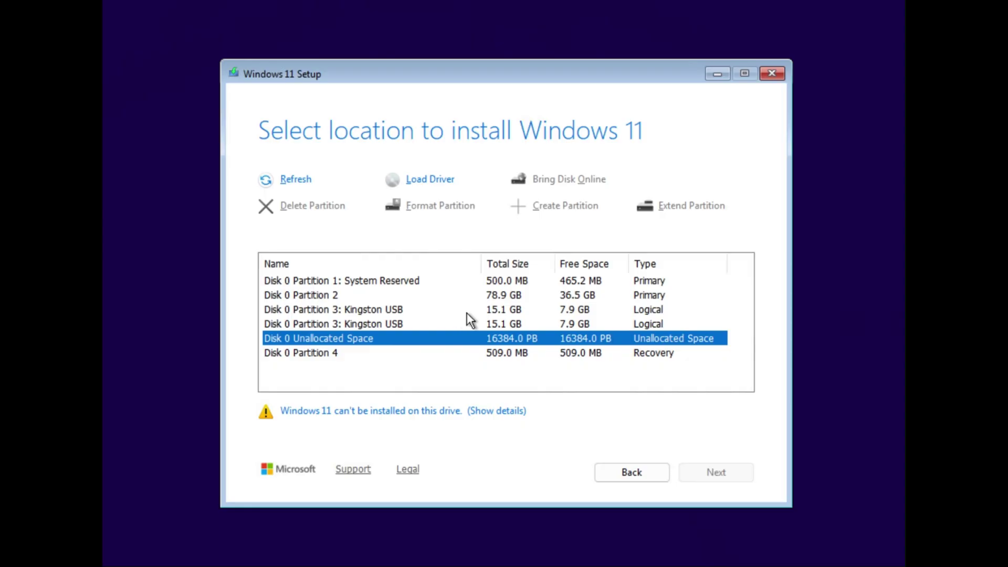
- Format Disk 0 Partition 2 and choose it as the location to install Windows 11
{"action": "left_click", "coordinate": [505, 295]}
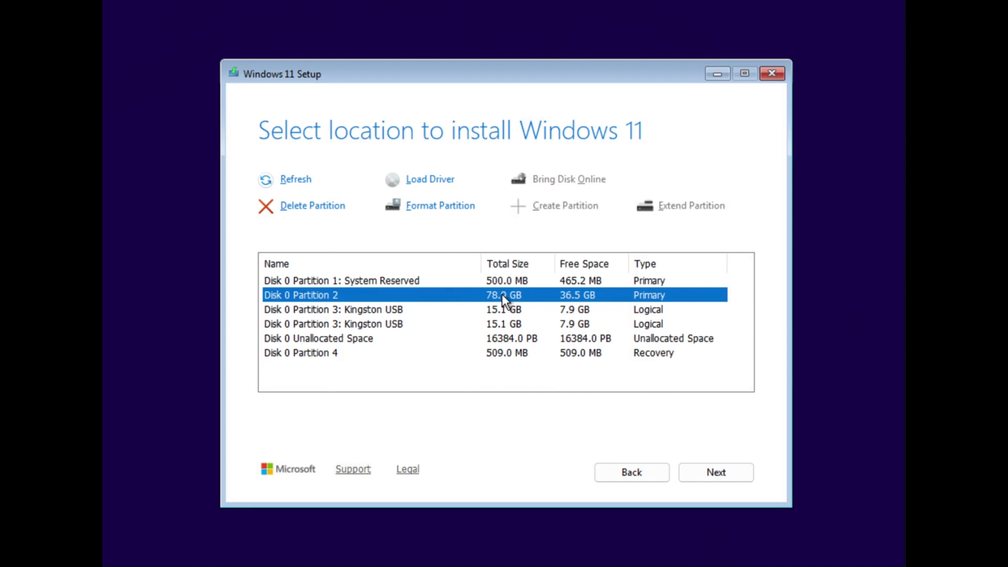
{"action": "left_click", "coordinate": [453, 213]}
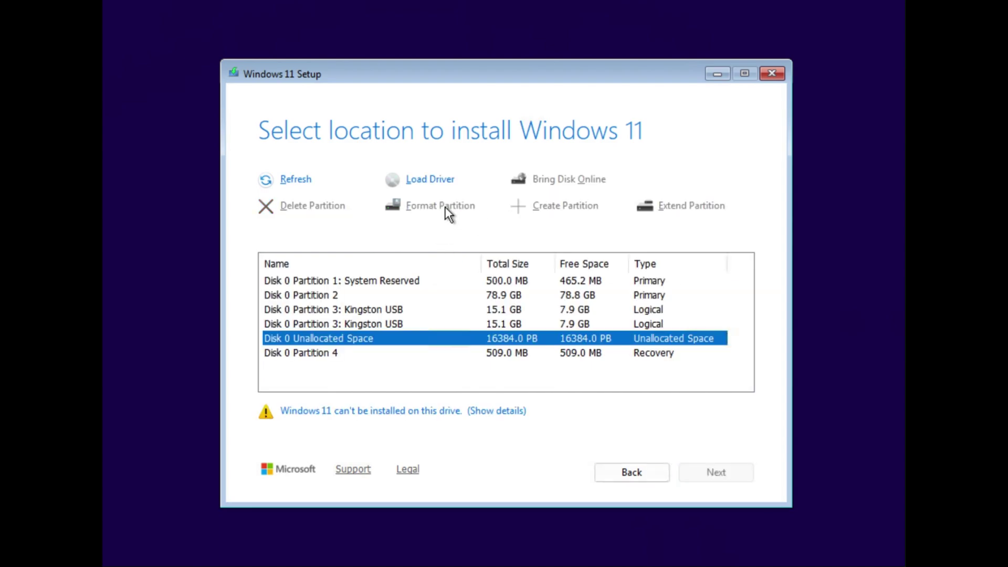
{"action": "left_click", "coordinate": [516, 300]}
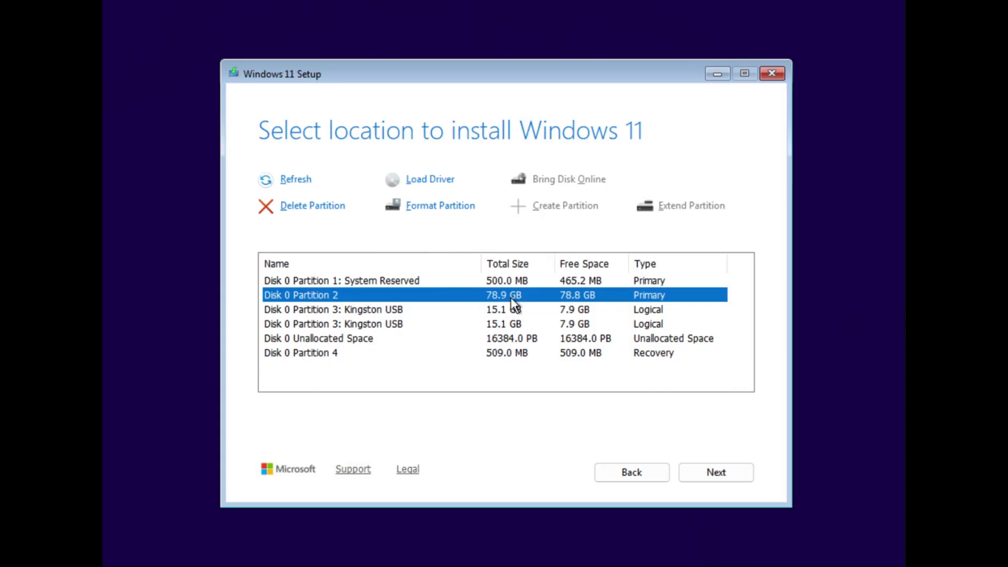
{"action": "left_click", "coordinate": [717, 472]}
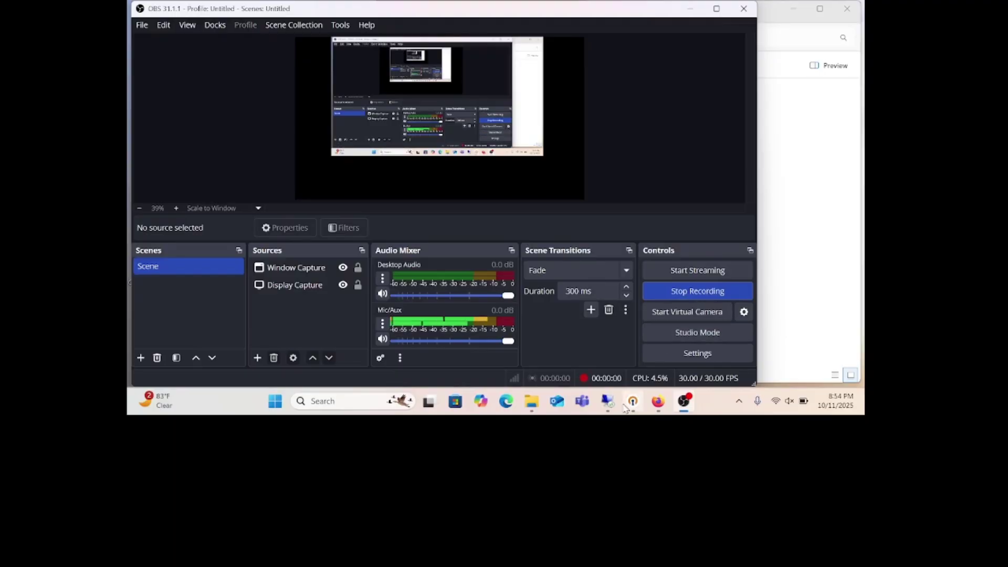
- Switch to the Remote Desktop session to view the installed Windows 11 desktop, and disconnect the session
{"action": "left_click", "coordinate": [609, 402]}
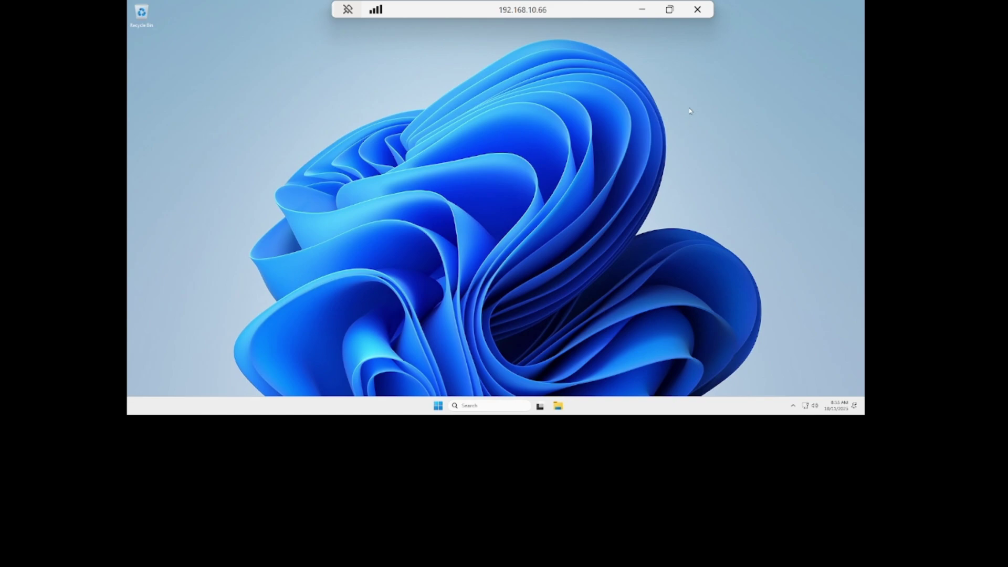
{"action": "left_click", "coordinate": [698, 9]}
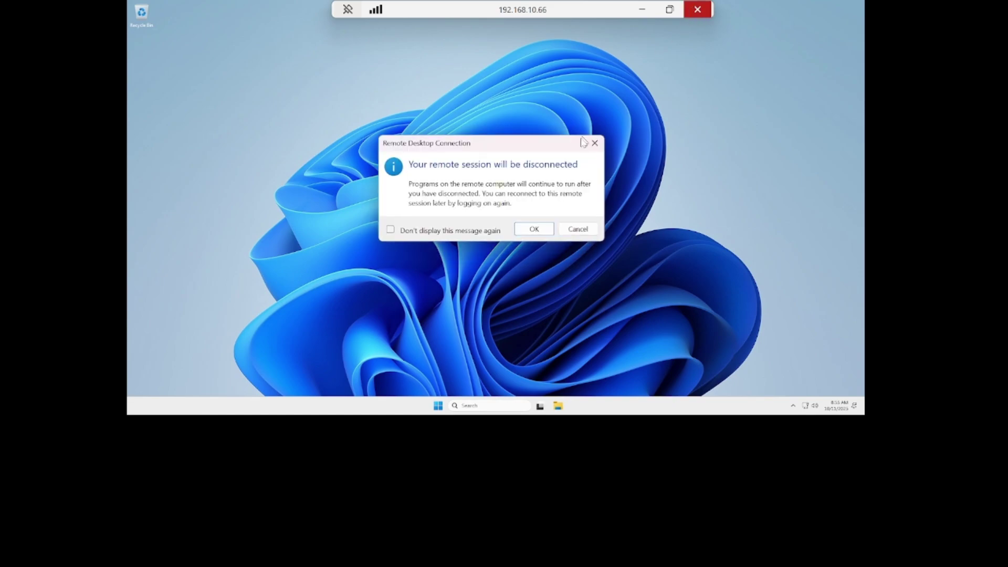
{"action": "left_click", "coordinate": [543, 227]}
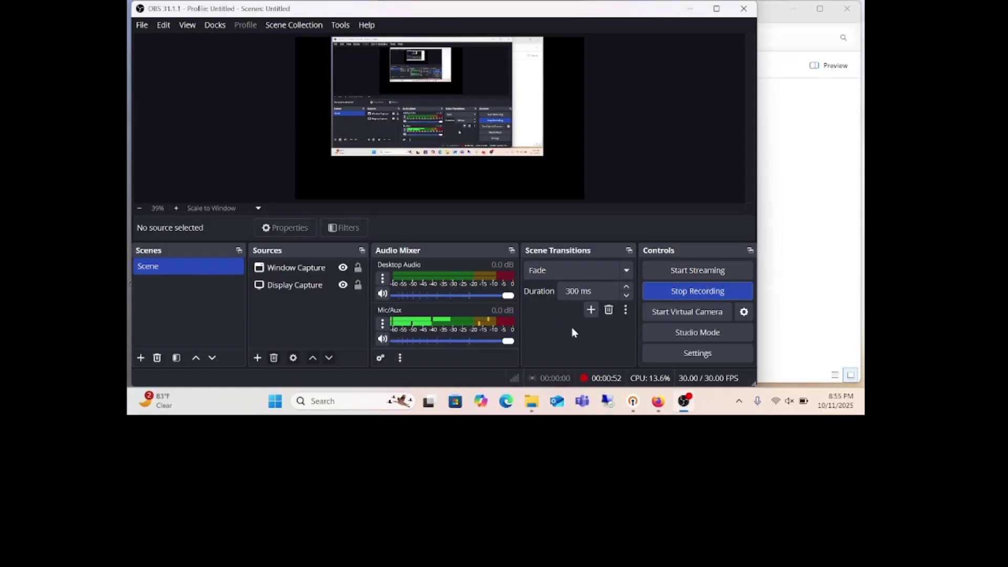